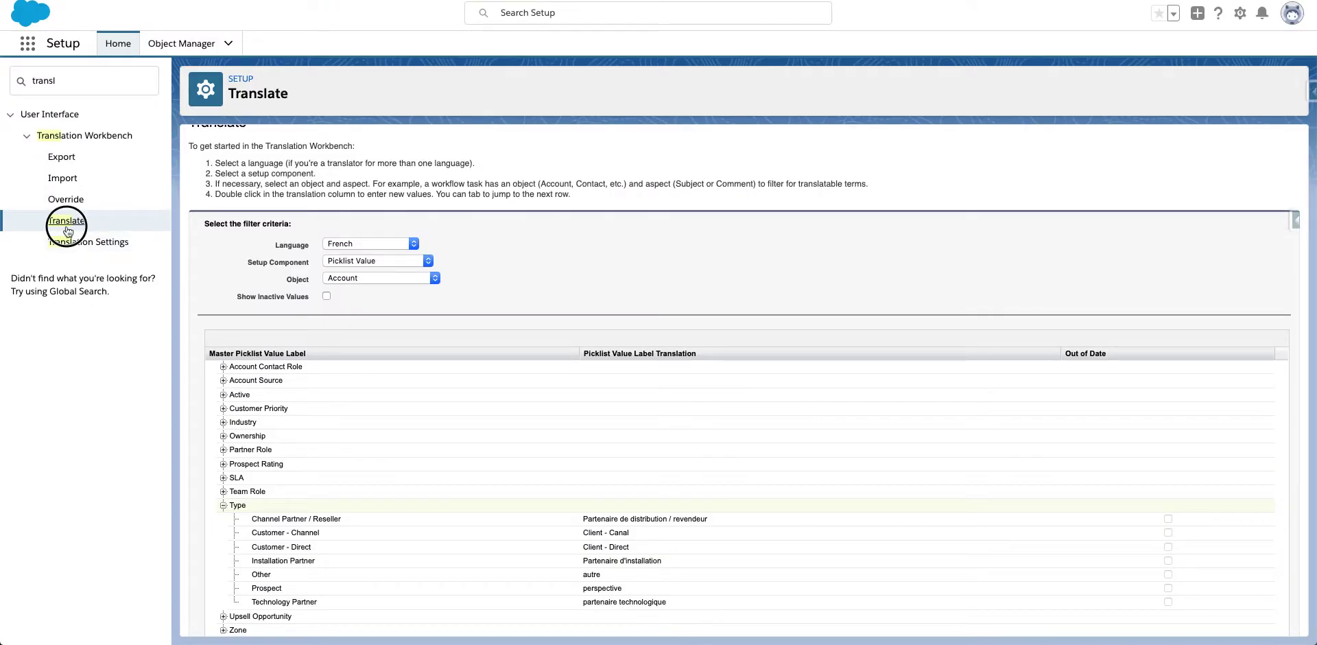
# - Search Setup for "transla", open Translate, and view the English translations of the Account object's Type picklist values
pyautogui.click(81, 80)
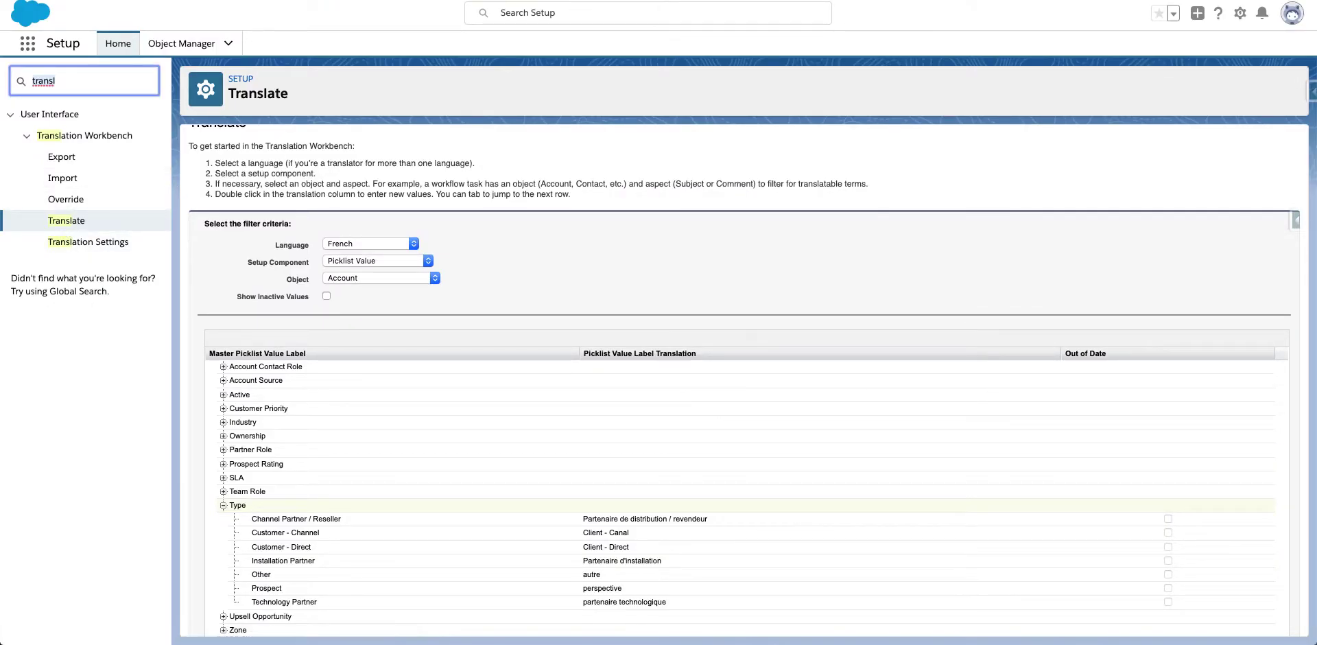
pyautogui.write('ns')
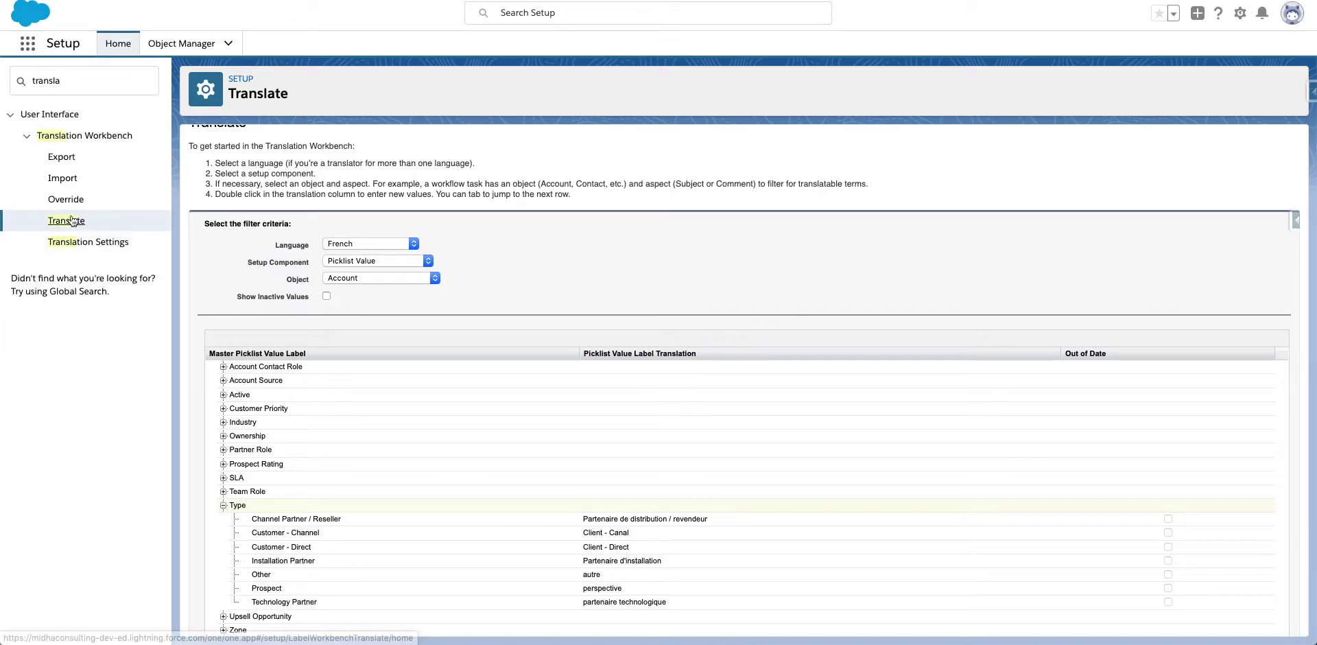
pyautogui.click(73, 220)
pyautogui.click(415, 242)
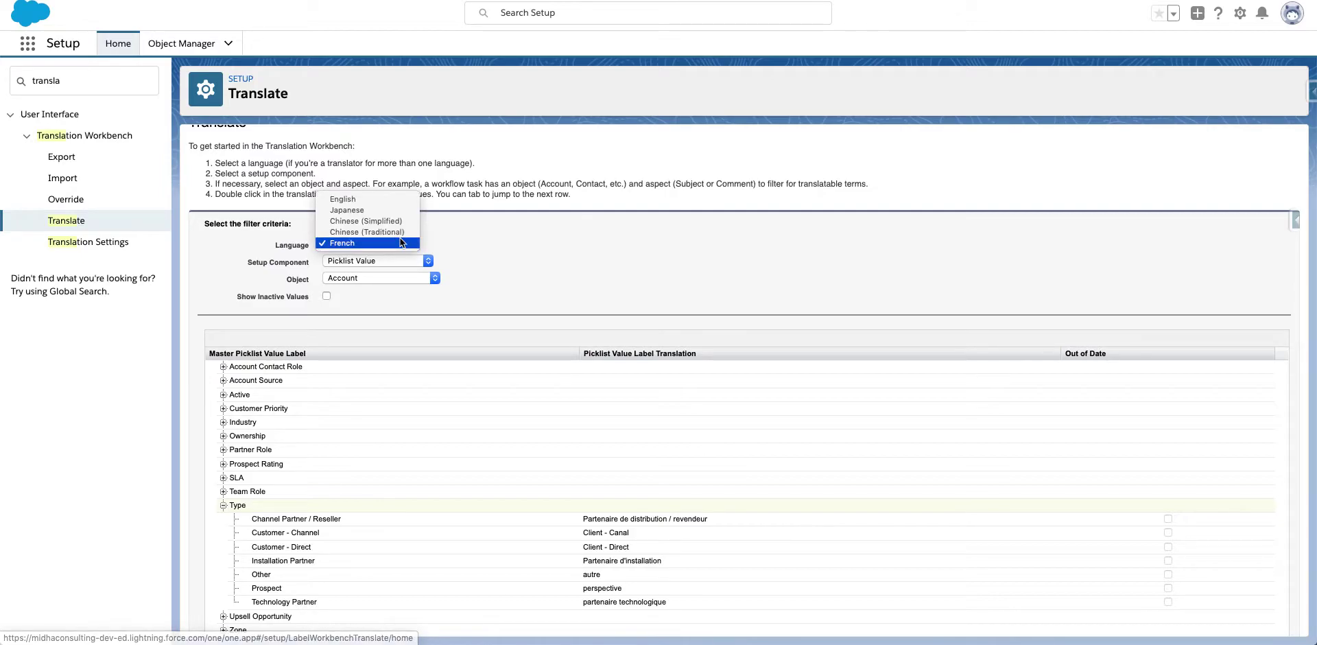
pyautogui.click(389, 200)
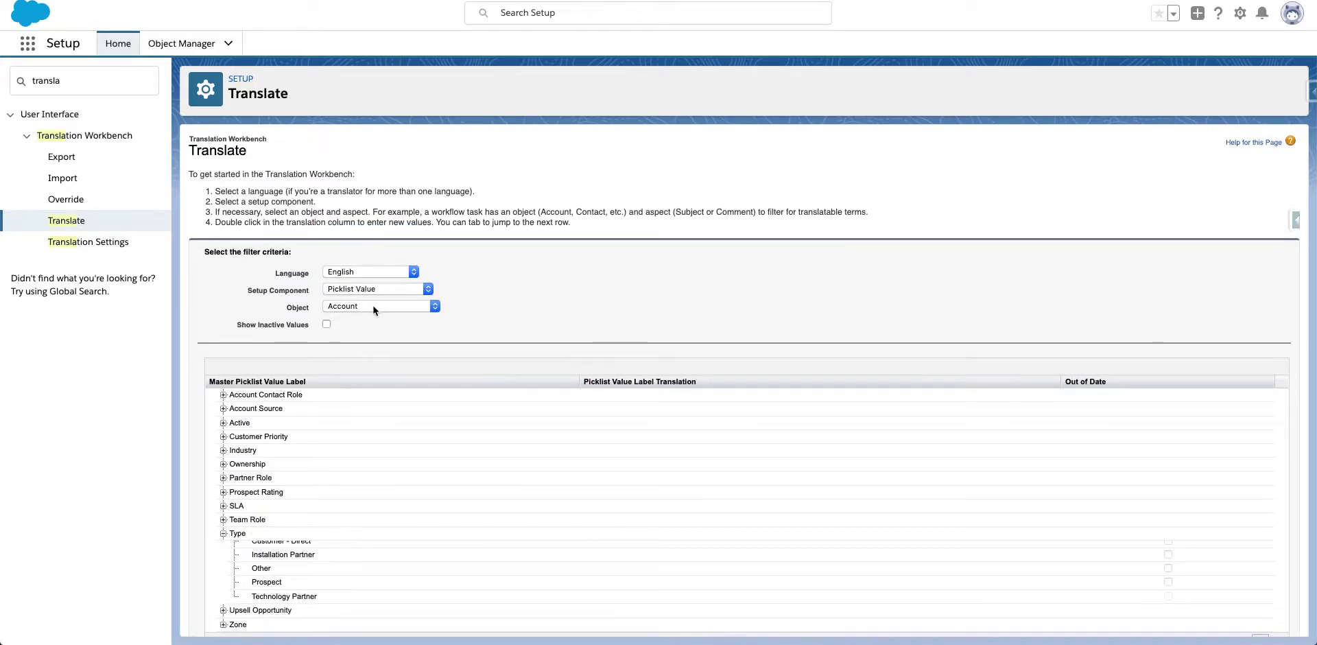
pyautogui.scroll(-2, 373, 306)
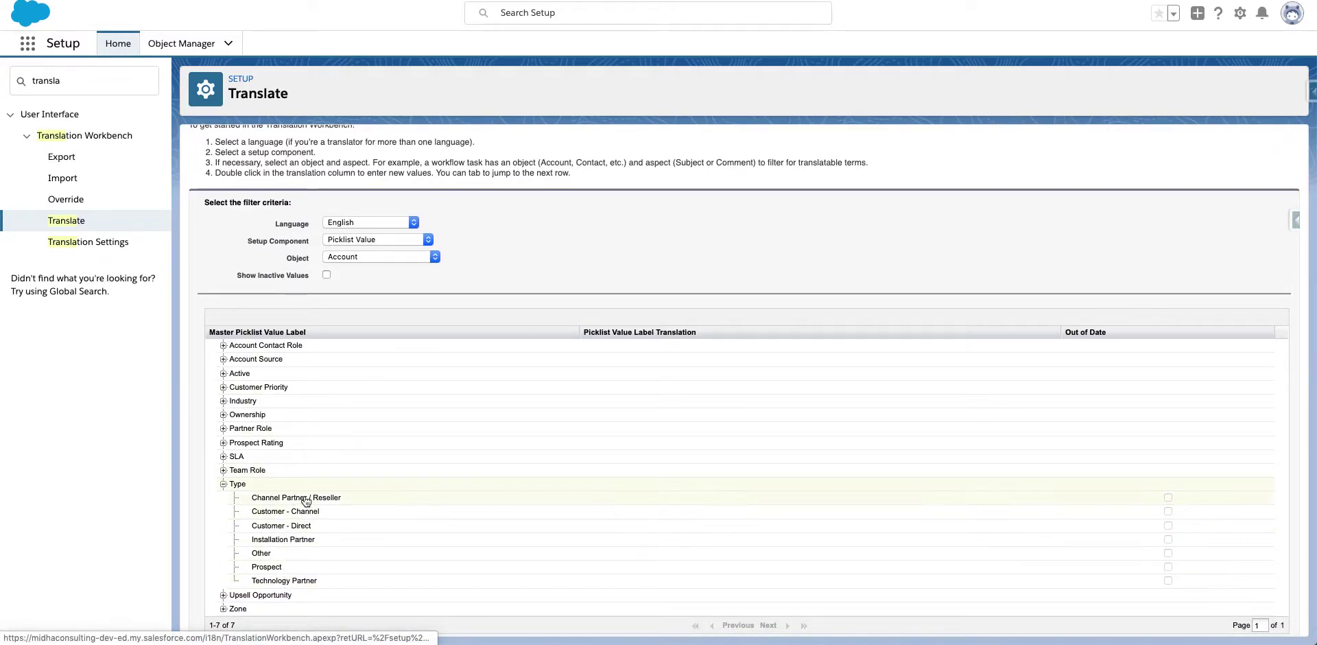
# - Switch the translation language to French and examine the Account Type picklist translations
pyautogui.click(405, 222)
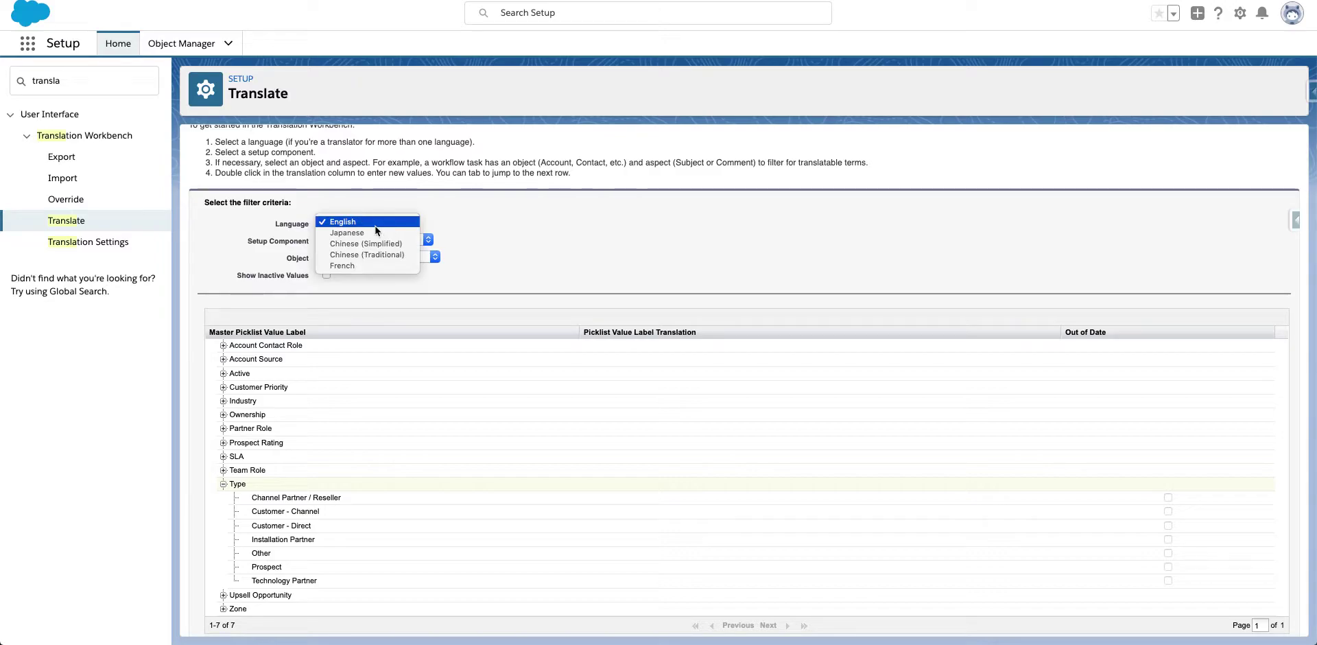
pyautogui.click(361, 266)
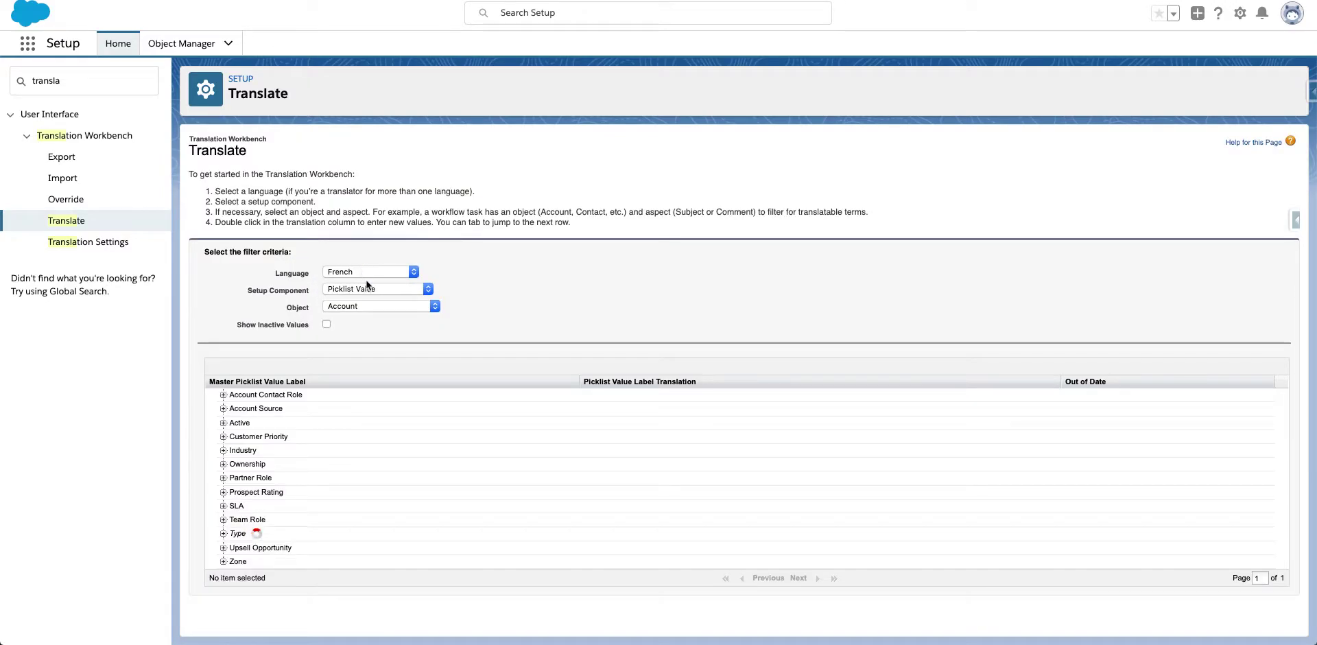
pyautogui.scroll(-2, 376, 355)
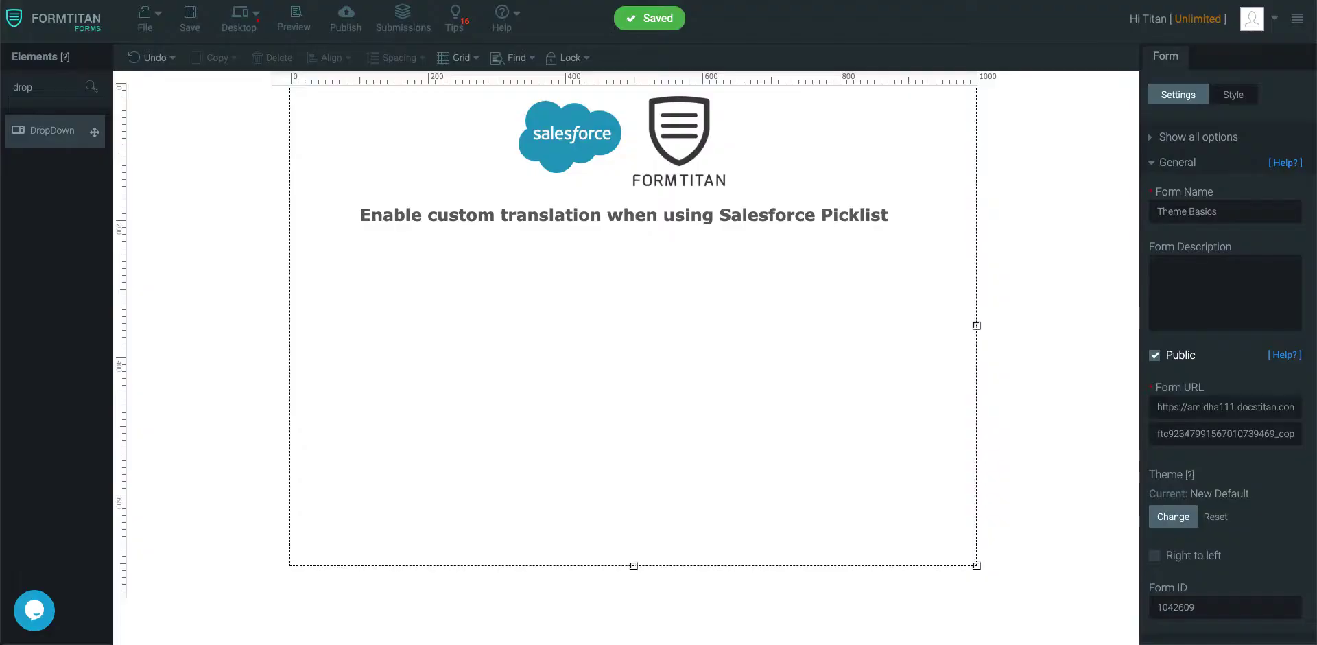
# - In the FormTitan form builder, add a DropDown below the heading and label it "Account Type:"
pyautogui.moveTo(94, 132); pyautogui.dragTo(576, 284)
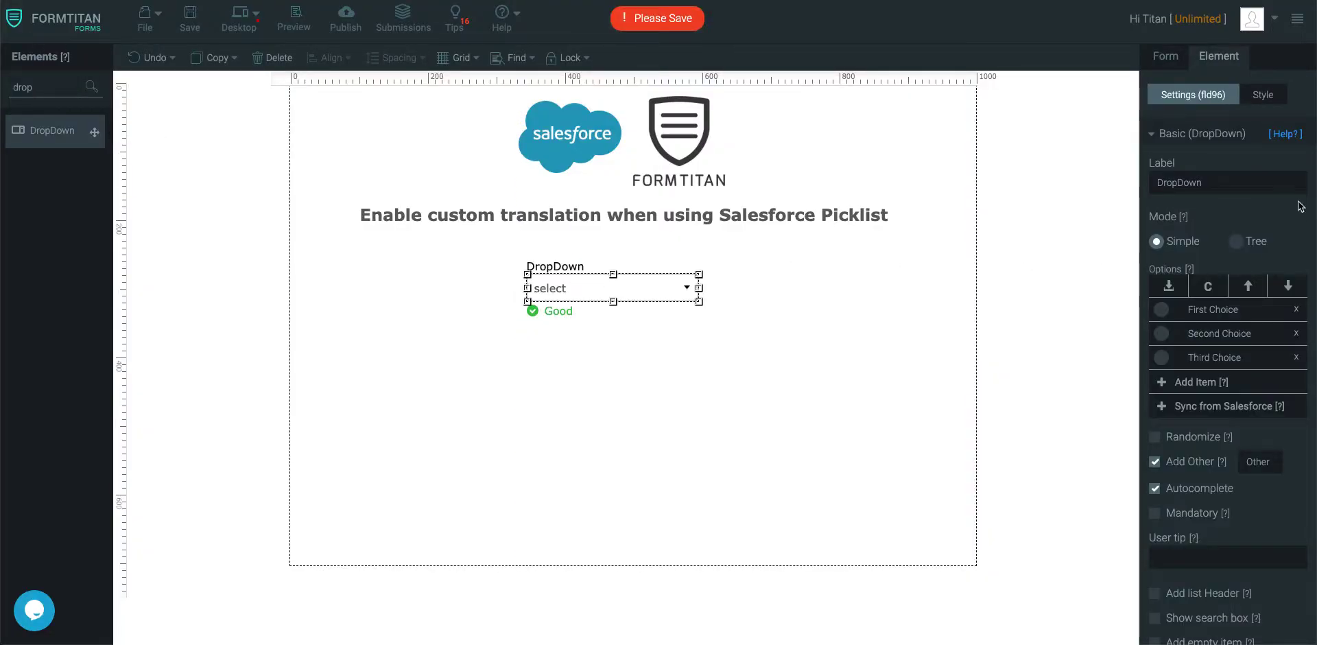
pyautogui.doubleClick(1211, 177)
pyautogui.write('Account Type:')
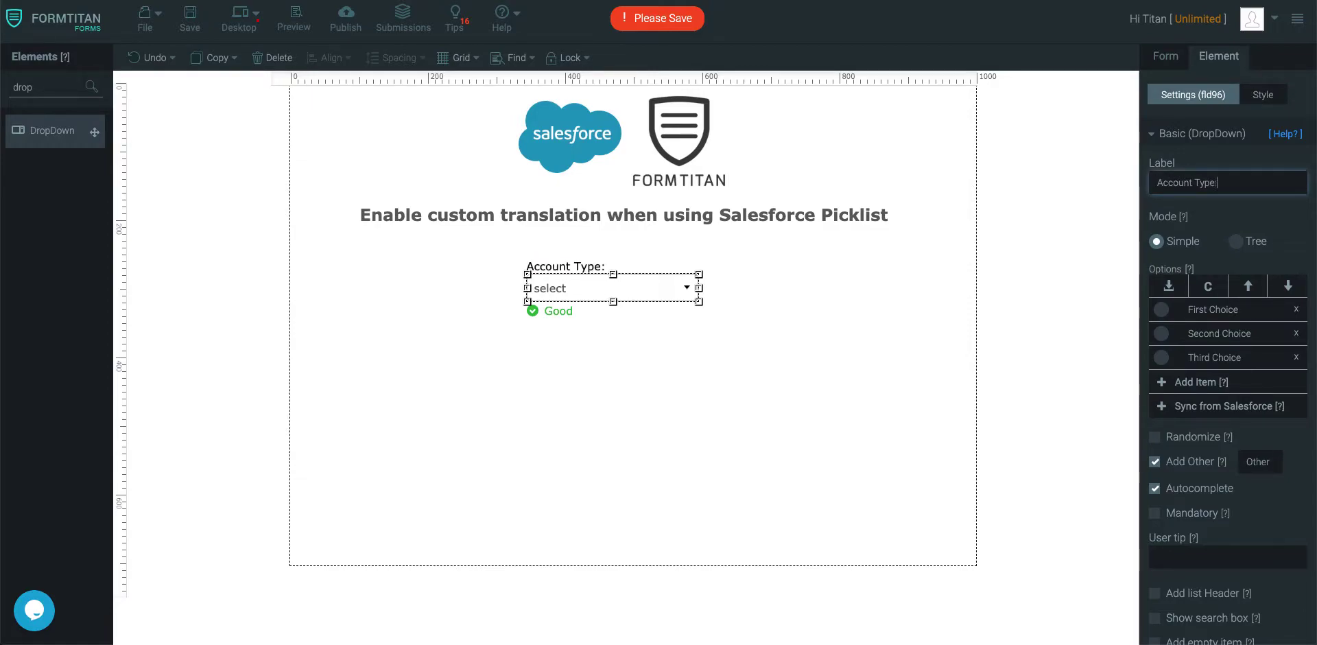
# - Remove the dropdown's First, Second and Third Choice options and disable Add Other
pyautogui.click(1296, 309)
pyautogui.click(1296, 309)
pyautogui.click(1295, 309)
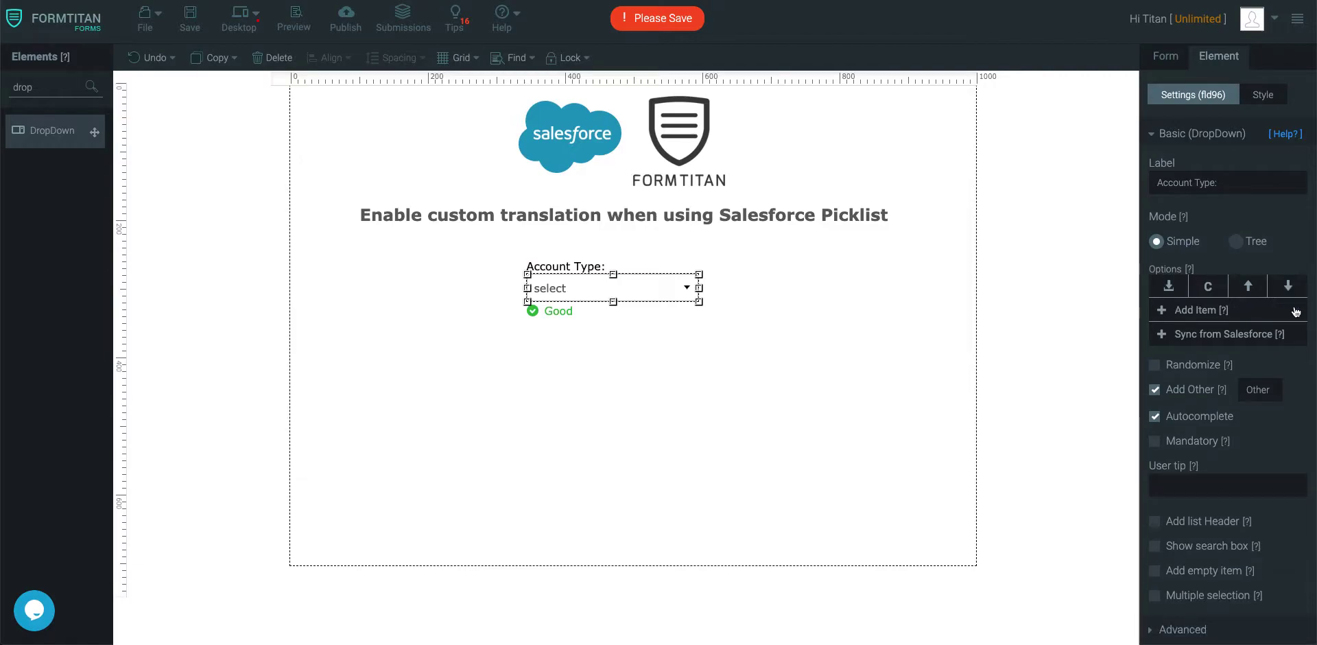
pyautogui.click(1158, 393)
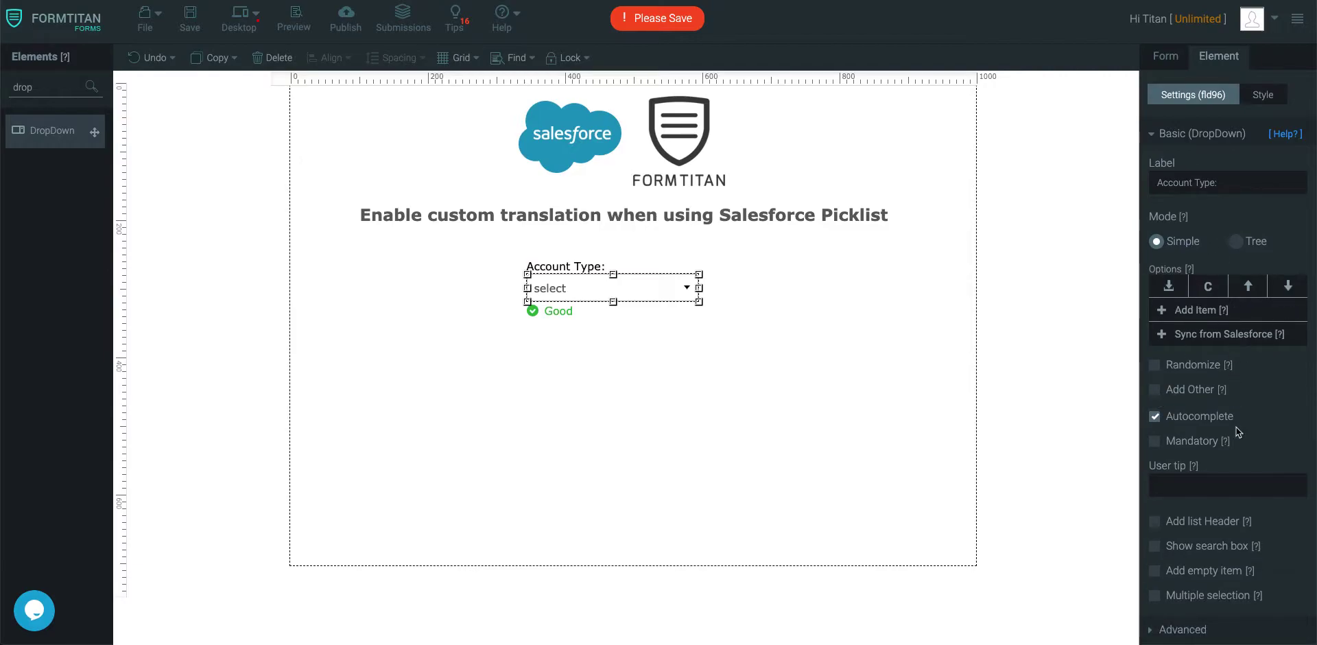
# - Sync the dropdown's options from the Salesforce Account object's Account Type picklist and check them in the form preview
pyautogui.click(1220, 335)
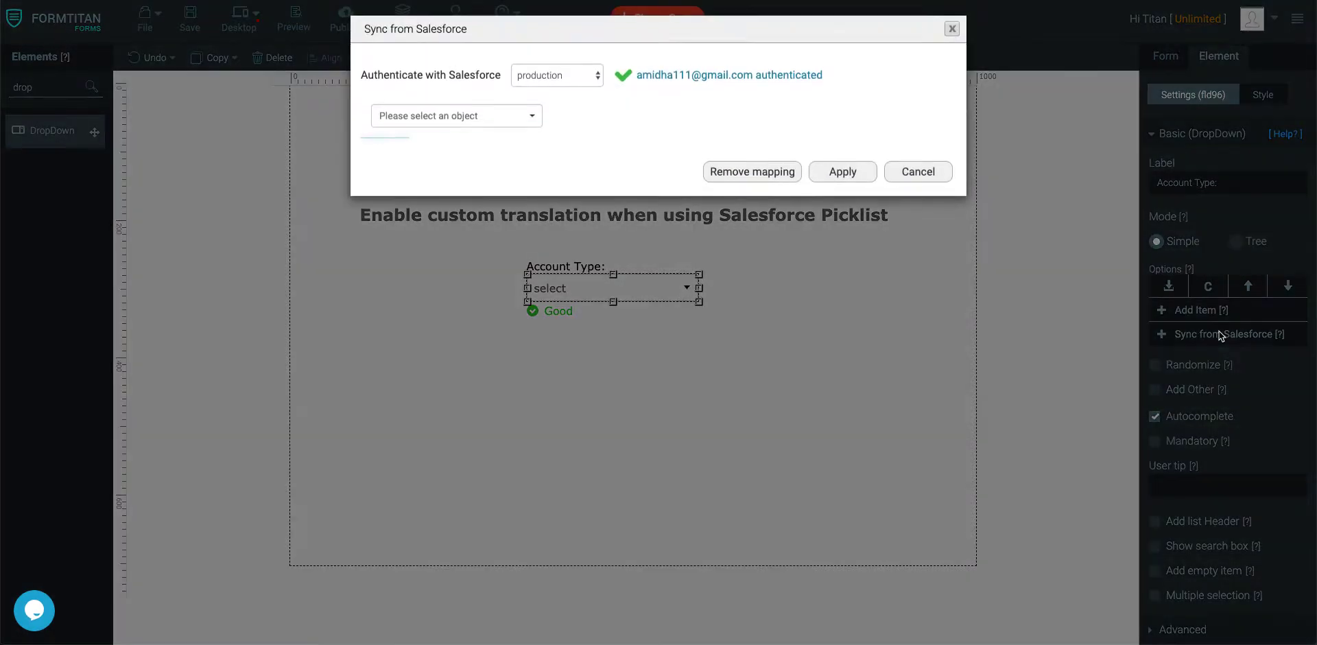
pyautogui.click(481, 115)
pyautogui.click(443, 164)
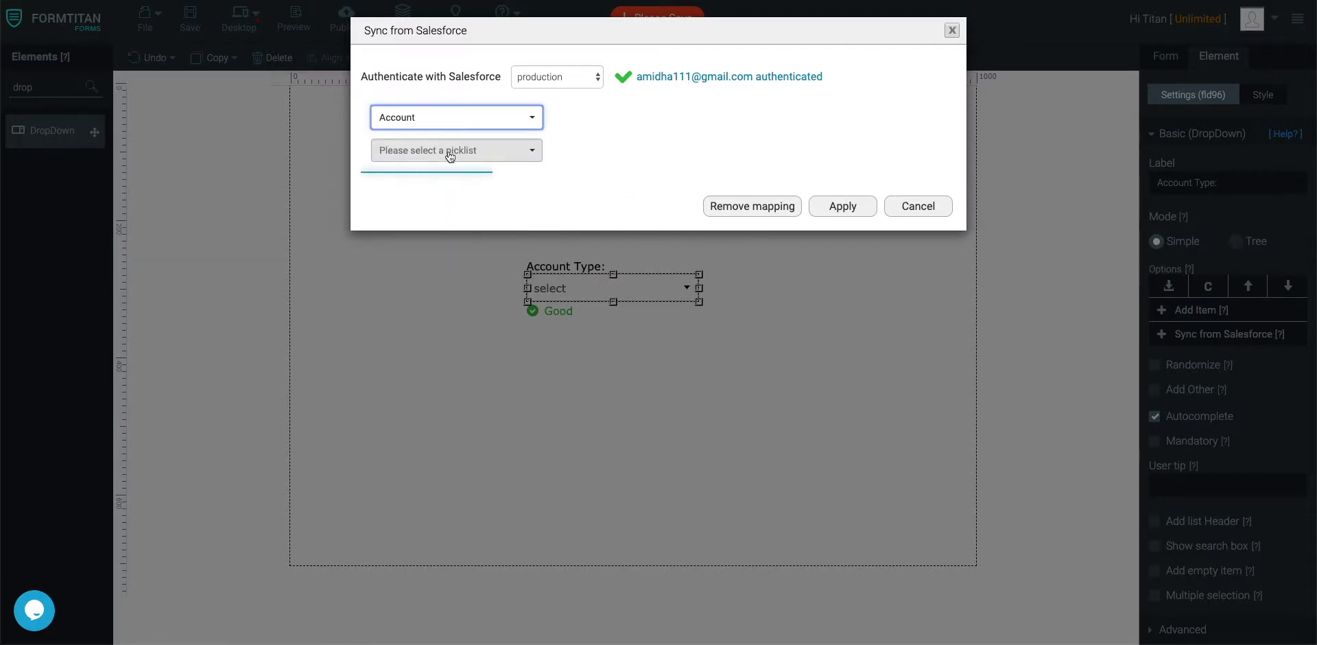
pyautogui.click(449, 150)
pyautogui.click(443, 179)
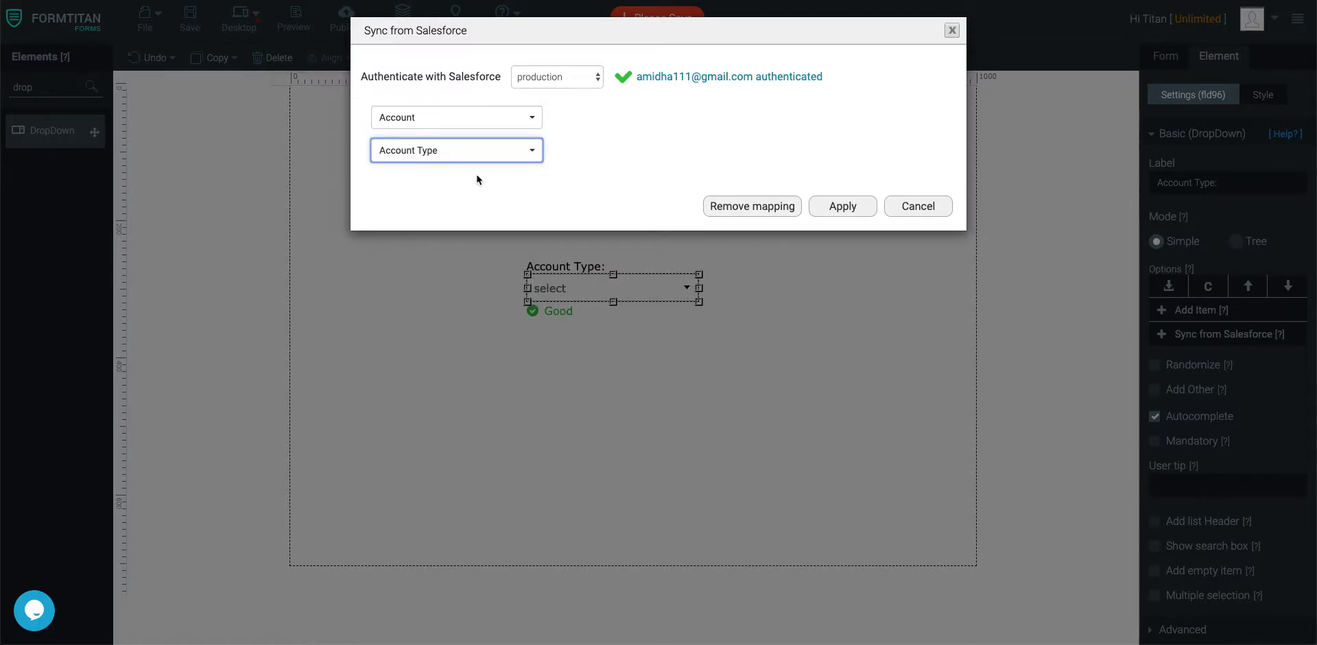
pyautogui.click(826, 208)
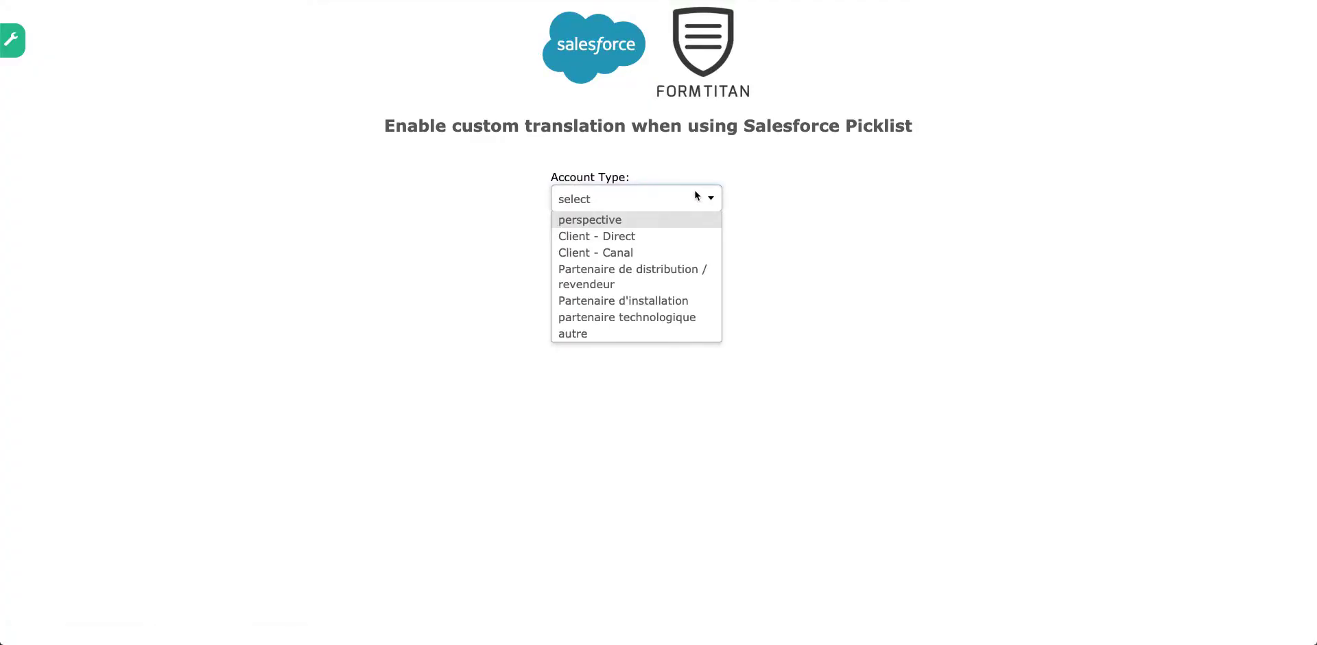
pyautogui.press('Escape')
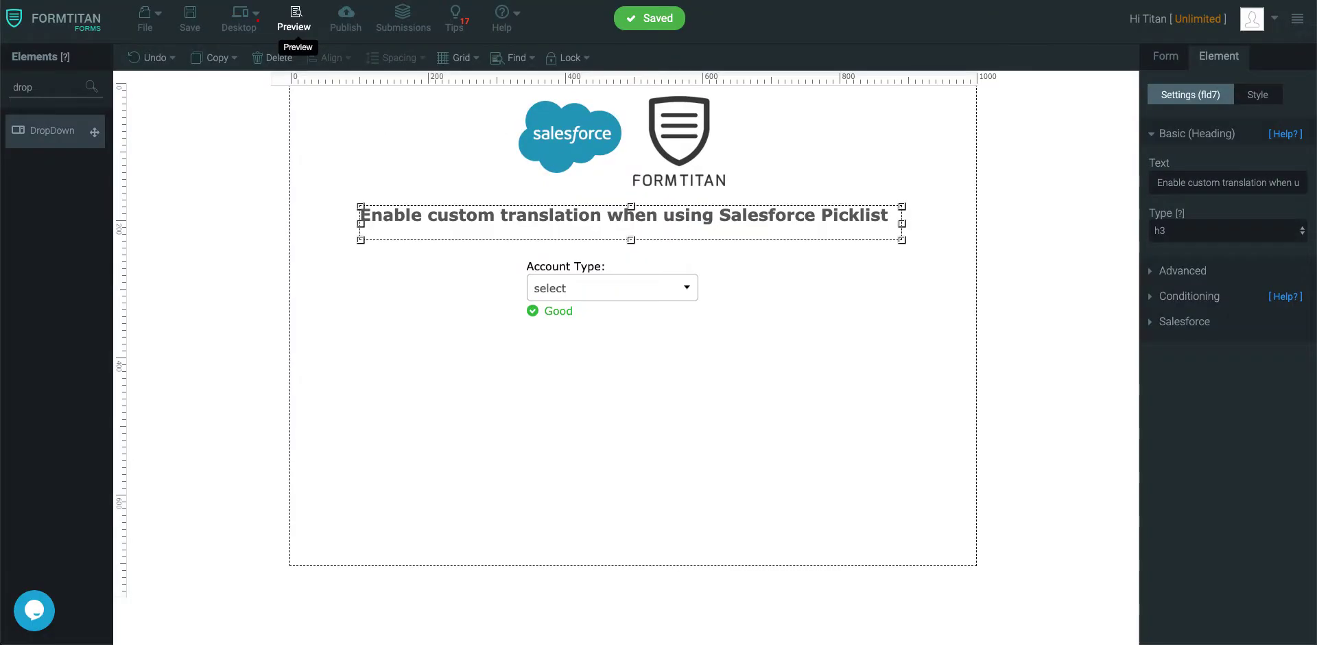
# - Disable Translate and Cache Translation in the Get From Salesforce mapping for Account, apply it and save the form
pyautogui.click(1166, 58)
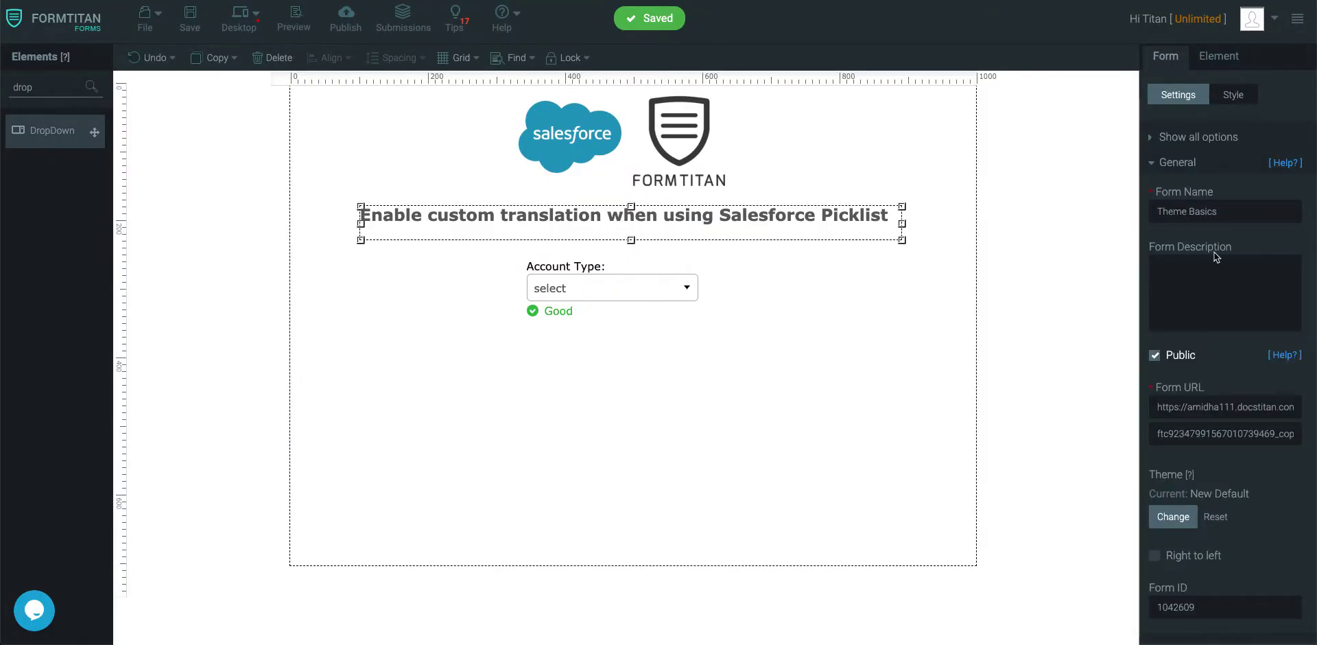
pyautogui.click(1160, 160)
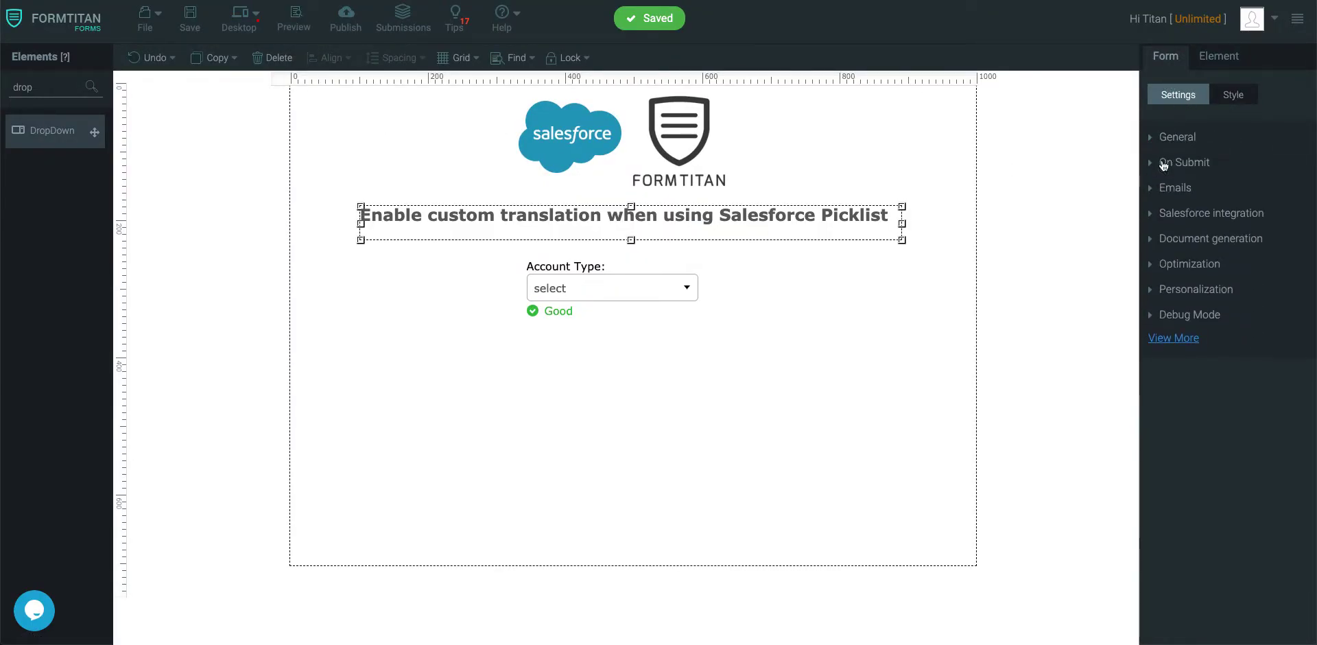
pyautogui.click(1211, 214)
pyautogui.click(1181, 338)
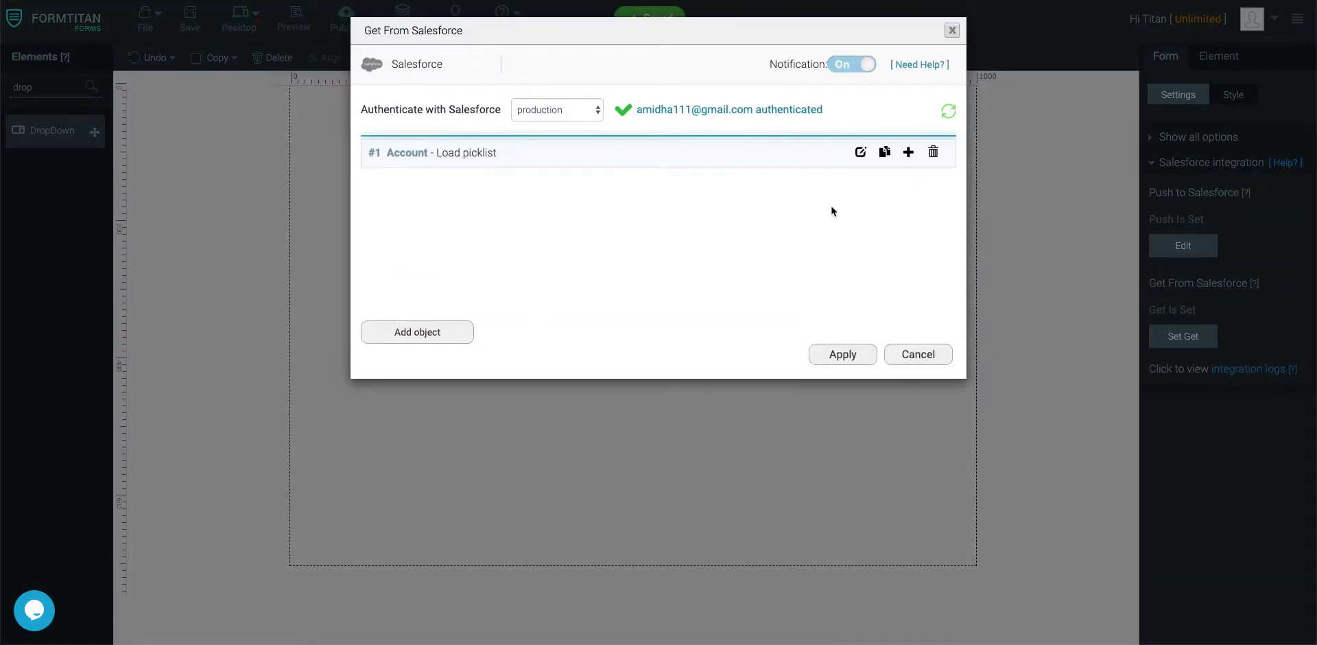
pyautogui.click(860, 153)
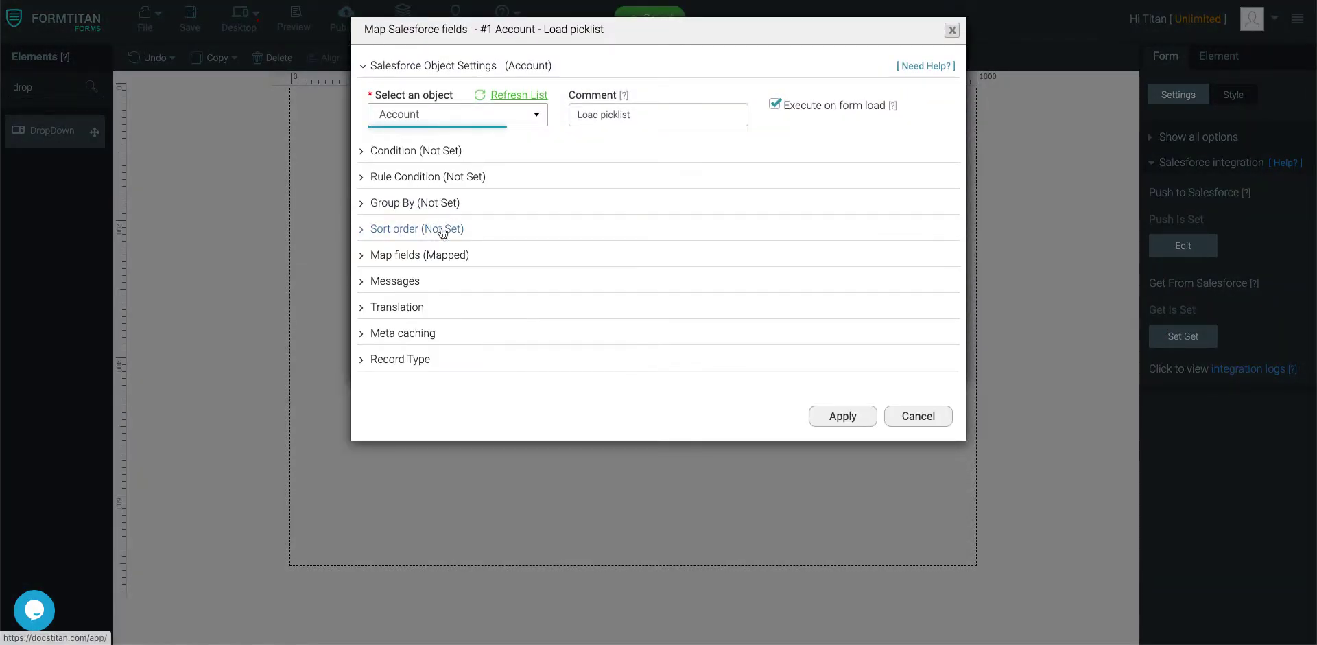
pyautogui.click(405, 309)
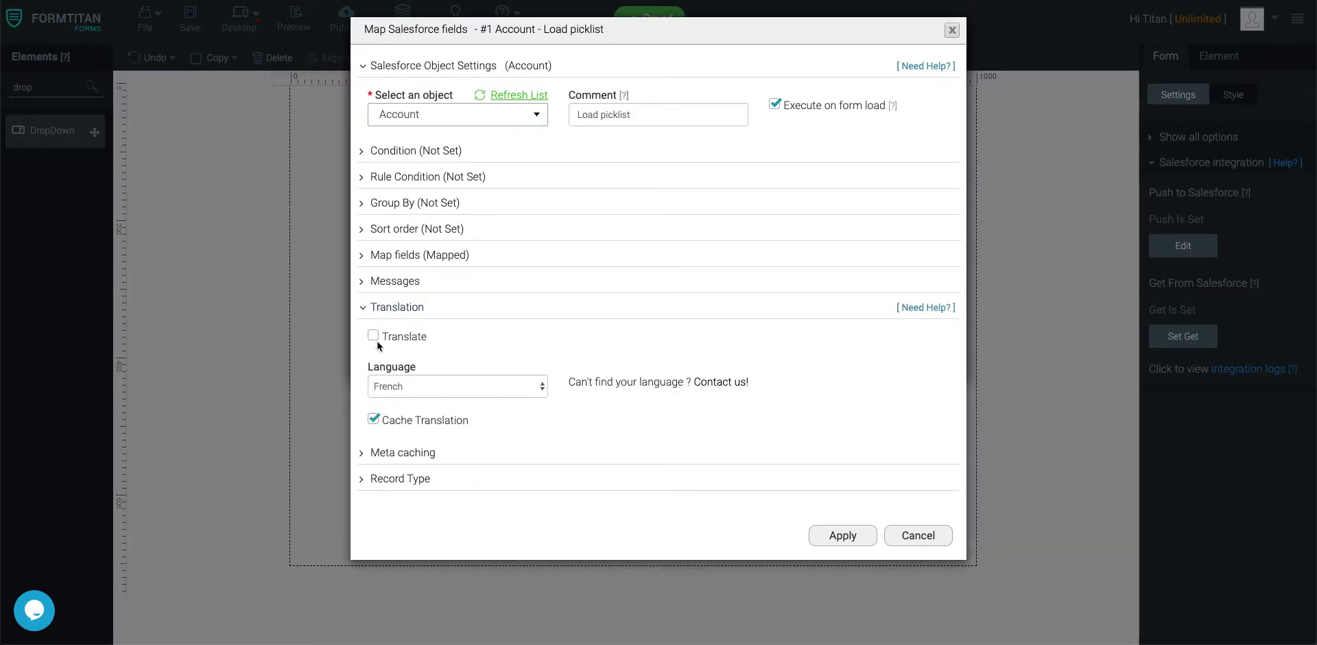
pyautogui.click(378, 430)
pyautogui.click(840, 535)
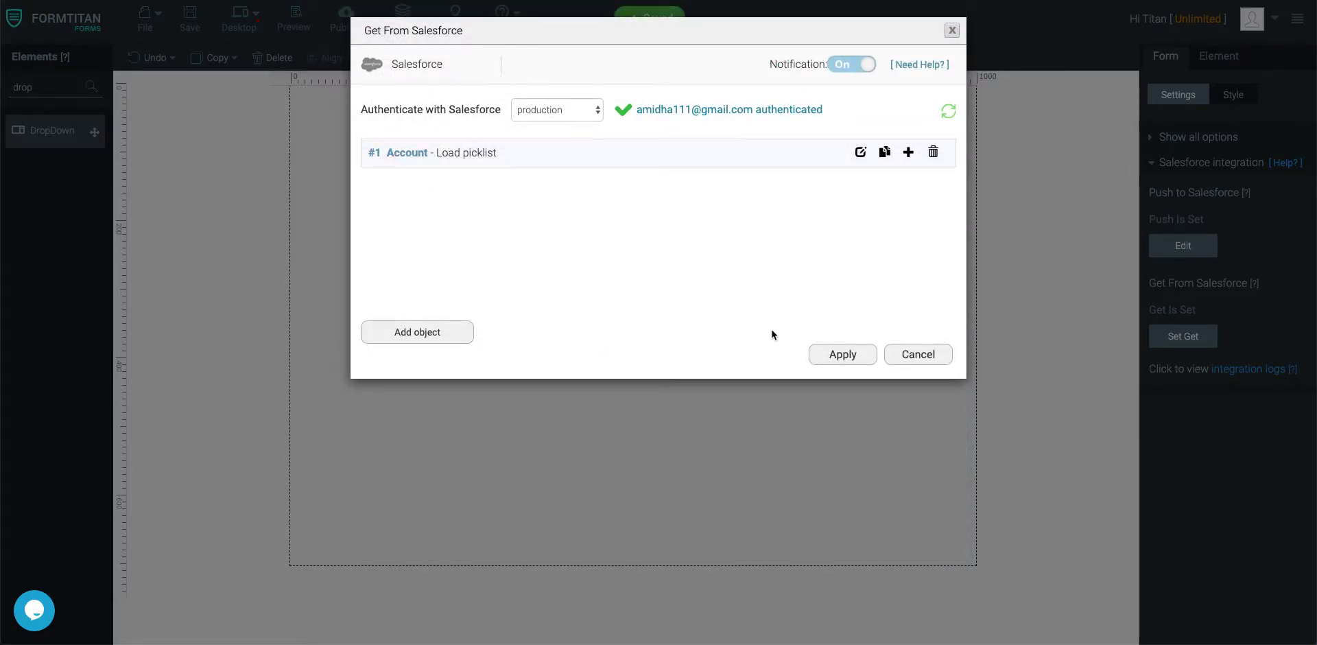
pyautogui.click(843, 352)
pyautogui.click(194, 11)
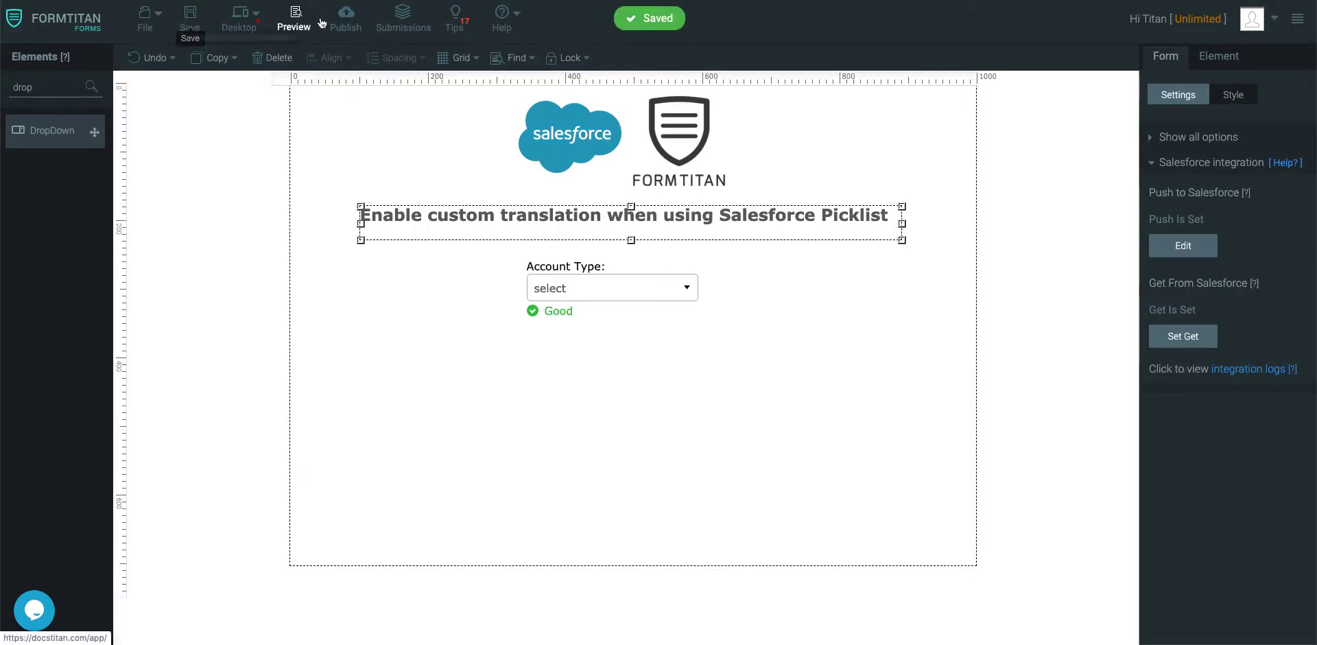
# - Preview the form and examine the Account Type options with translation disabled
pyautogui.click(293, 15)
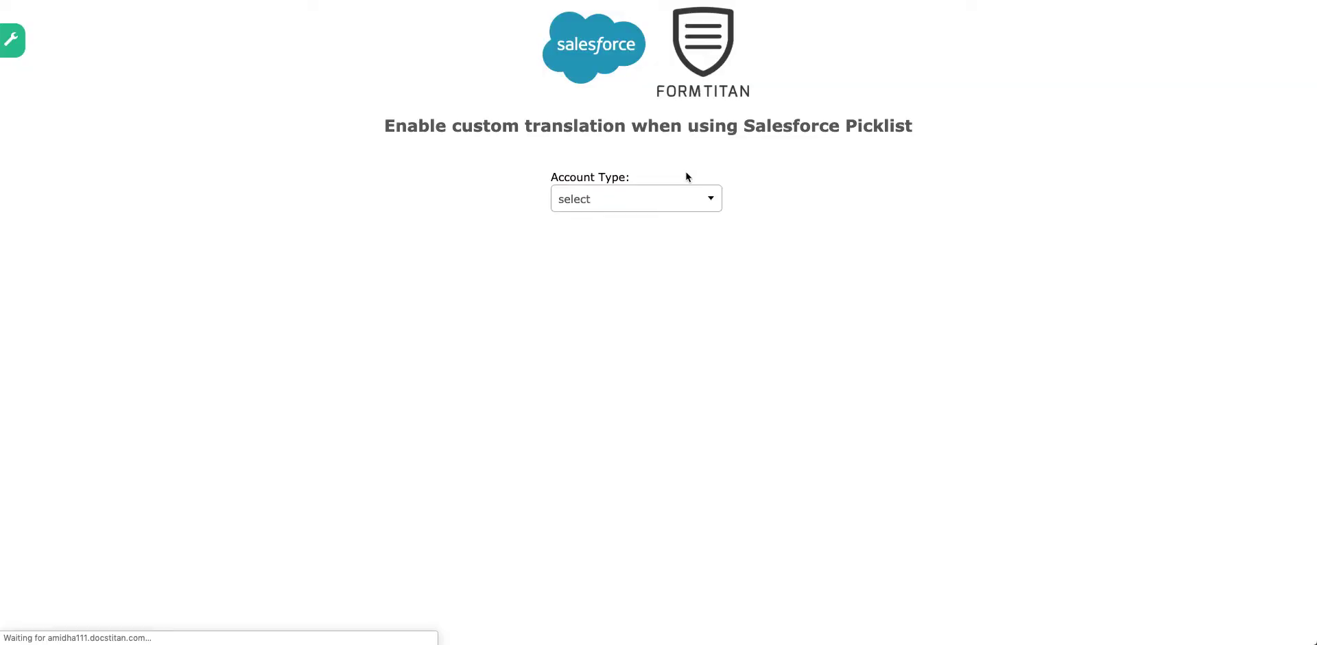
pyautogui.click(660, 198)
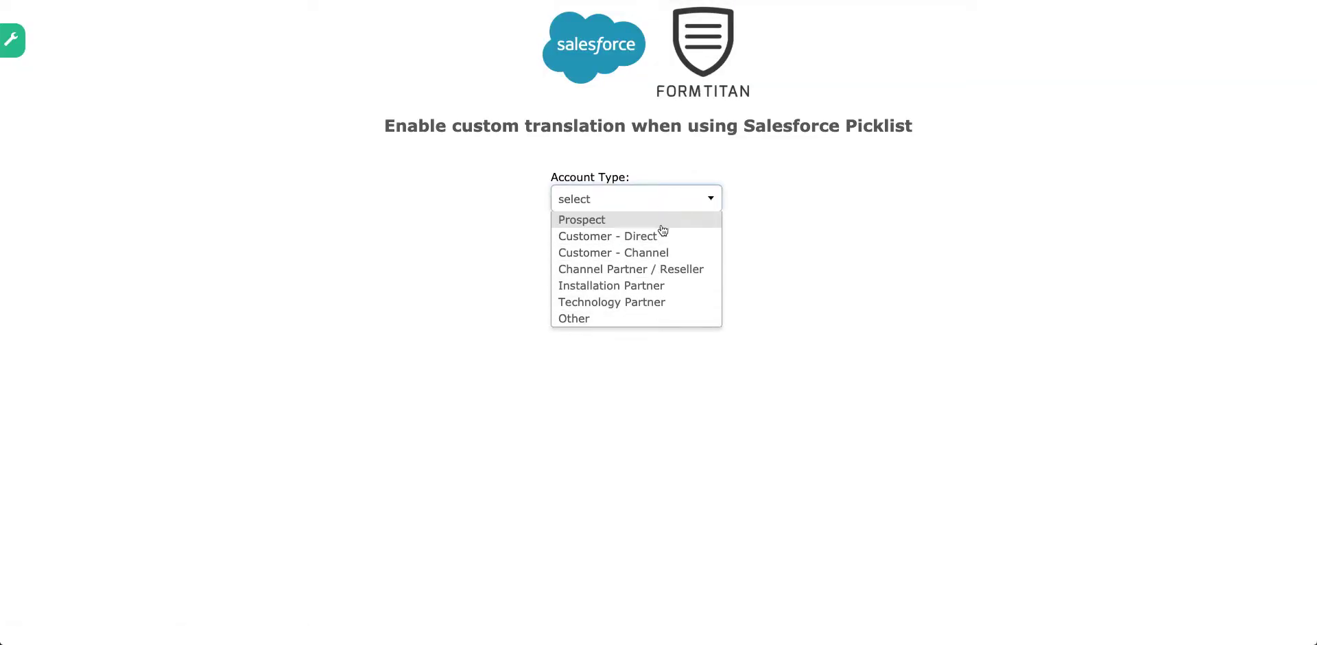
pyautogui.hotkey('ctrl', 'w')
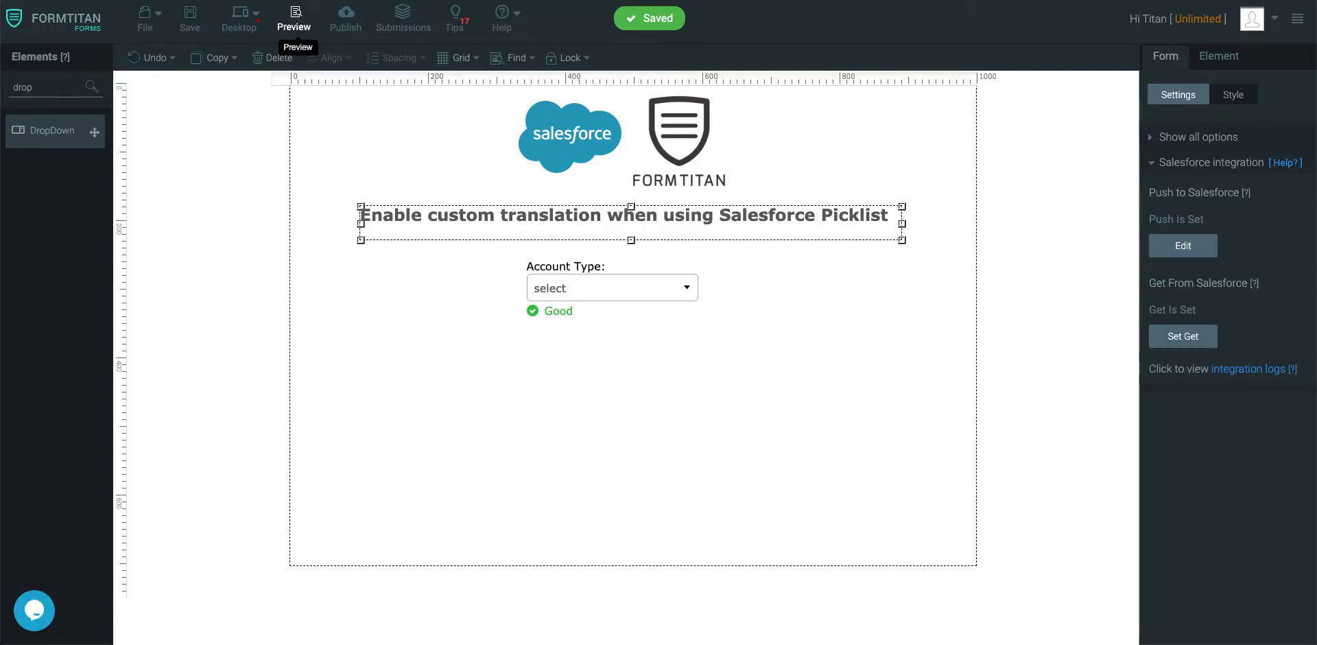
# - Enable Translate in French with Cache Translation in the Get From Salesforce mapping for Account and apply the settings
pyautogui.click(782, 268)
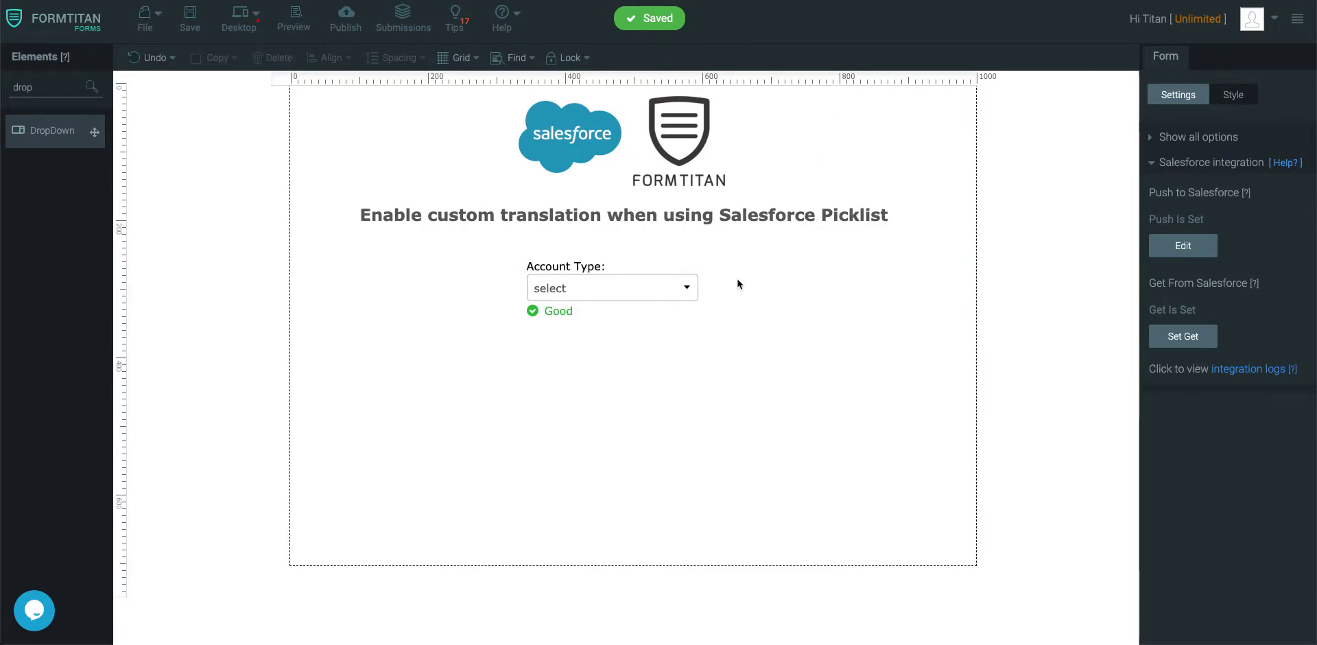
pyautogui.click(1182, 338)
pyautogui.click(860, 151)
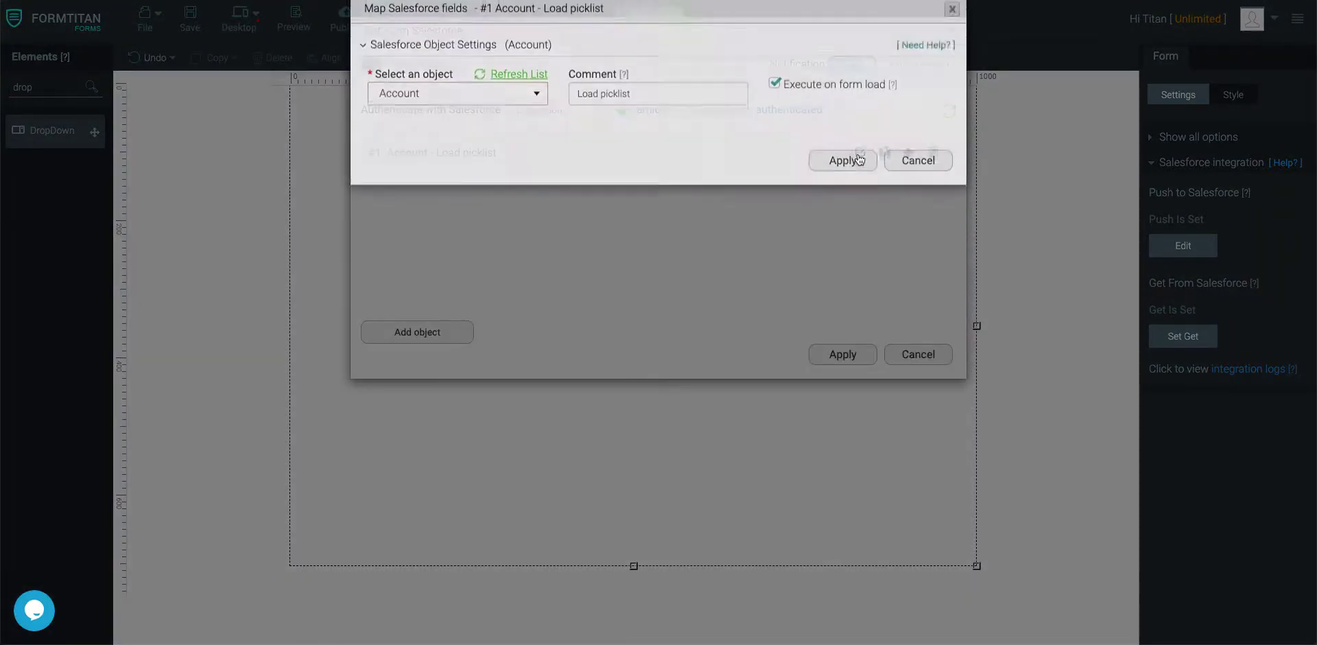
pyautogui.click(409, 309)
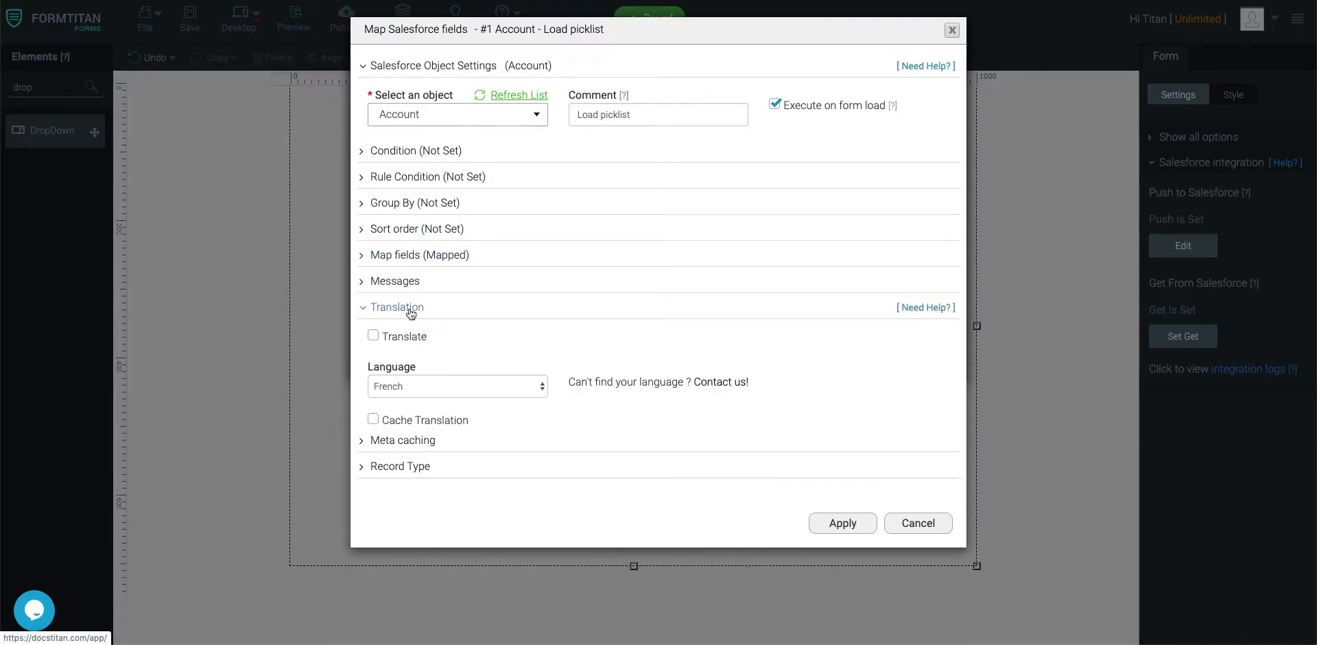
pyautogui.click(374, 335)
pyautogui.click(433, 393)
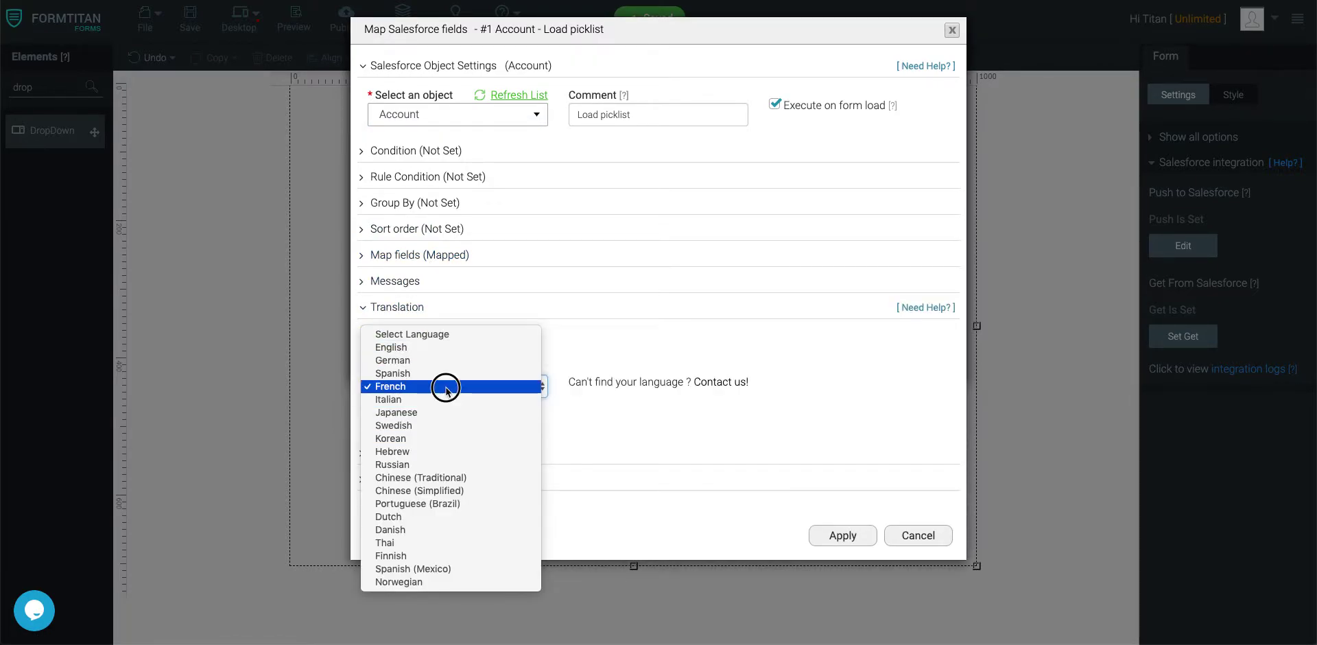
pyautogui.click(447, 389)
pyautogui.click(374, 420)
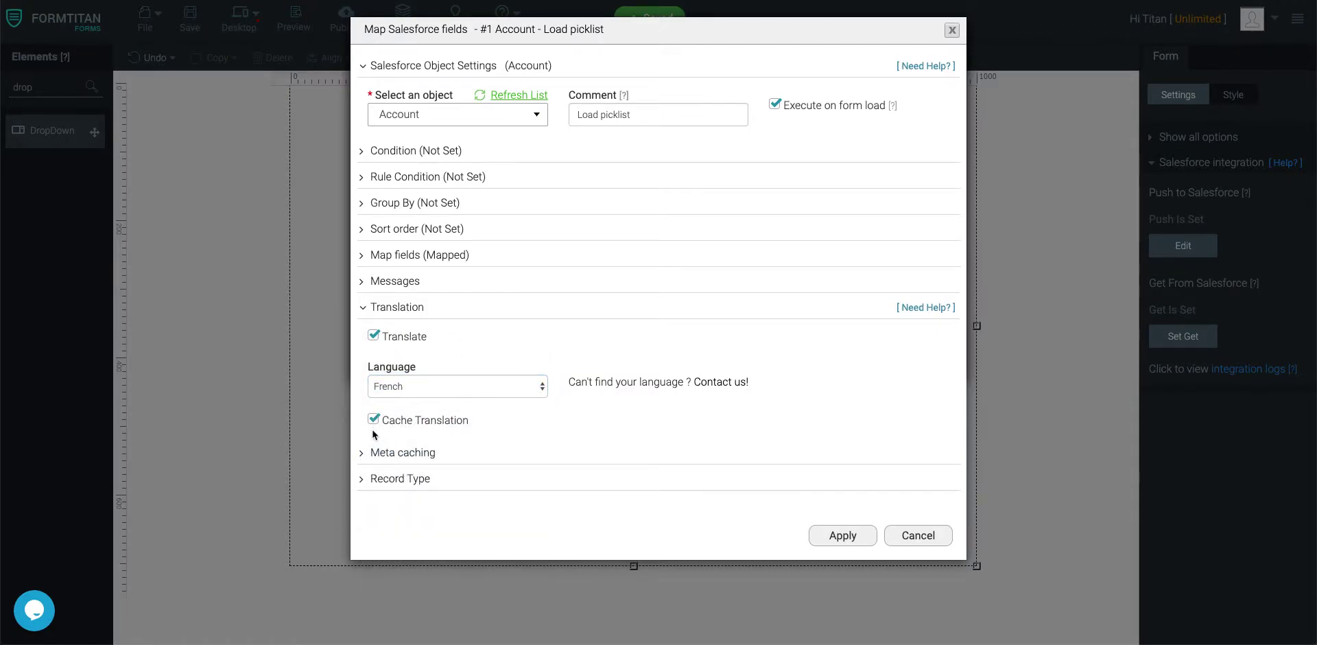
pyautogui.click(843, 536)
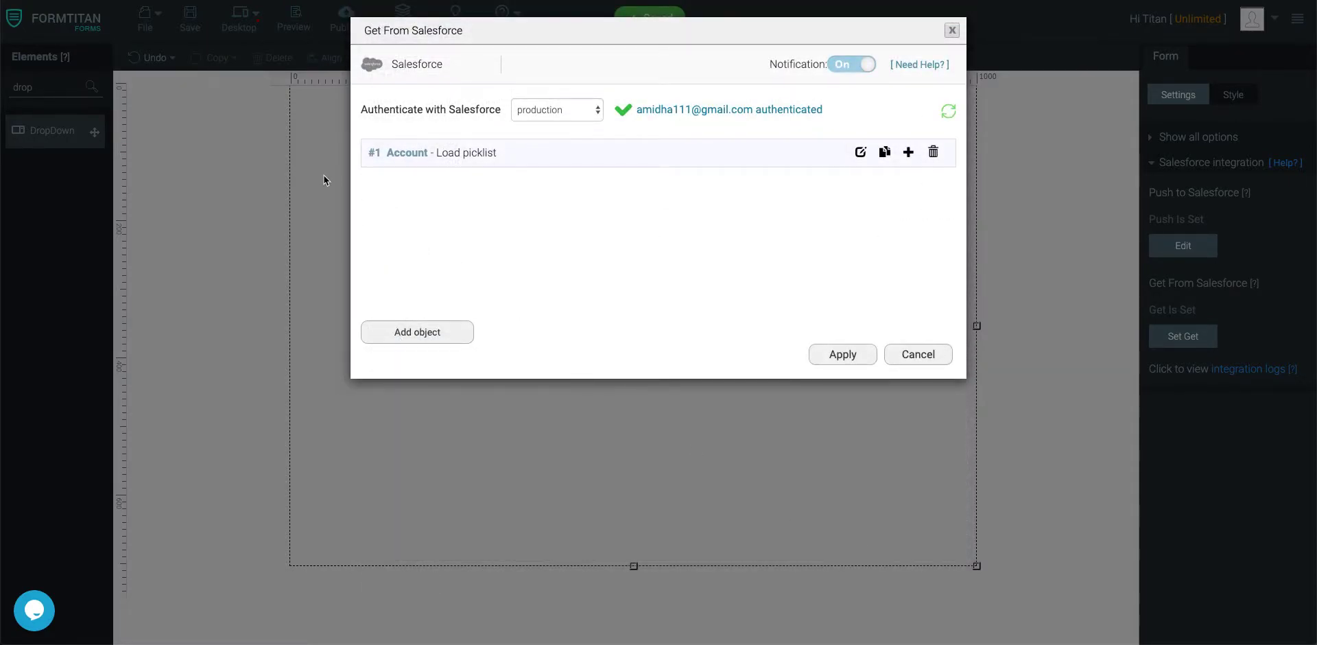
pyautogui.click(843, 354)
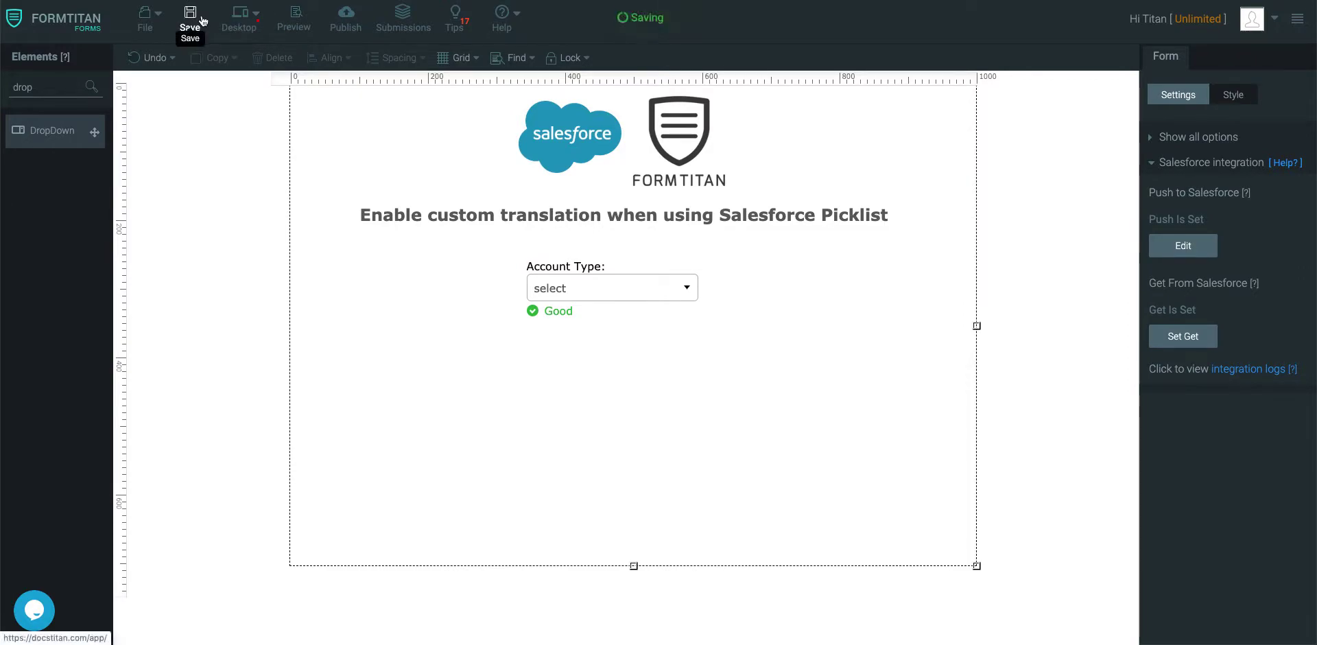
# - Preview the form and examine the Account Type options with French translation enabled
pyautogui.click(283, 14)
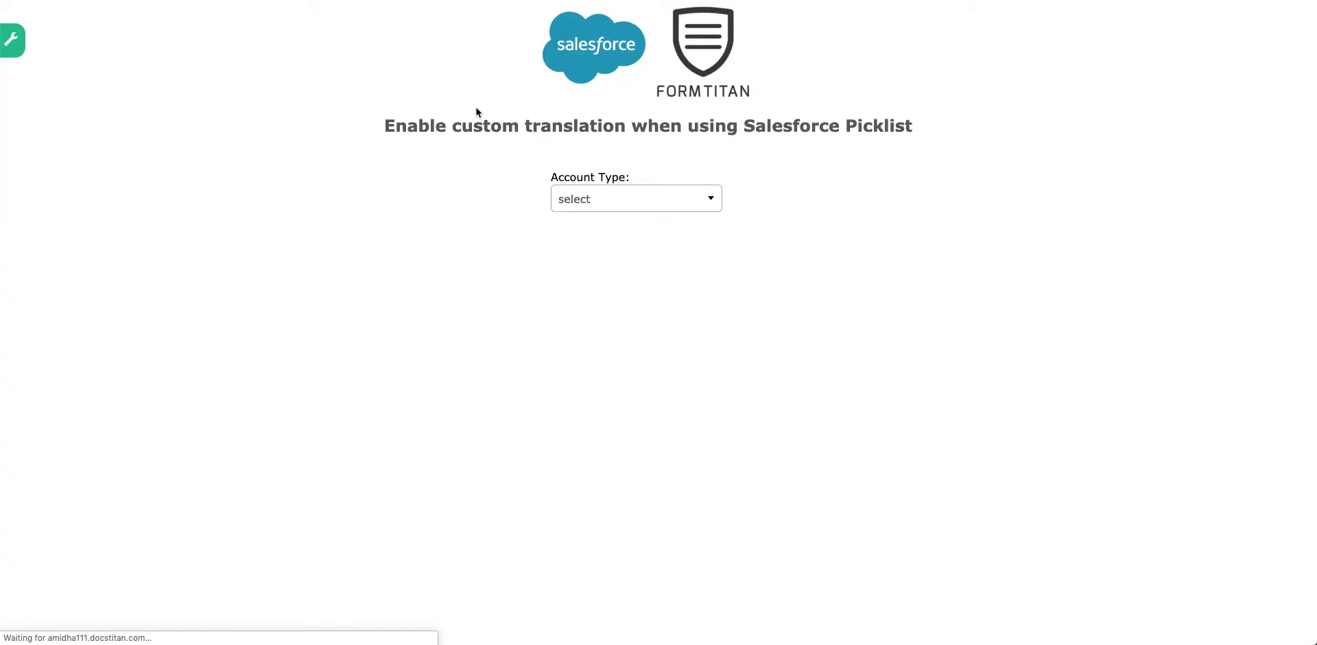
pyautogui.click(586, 198)
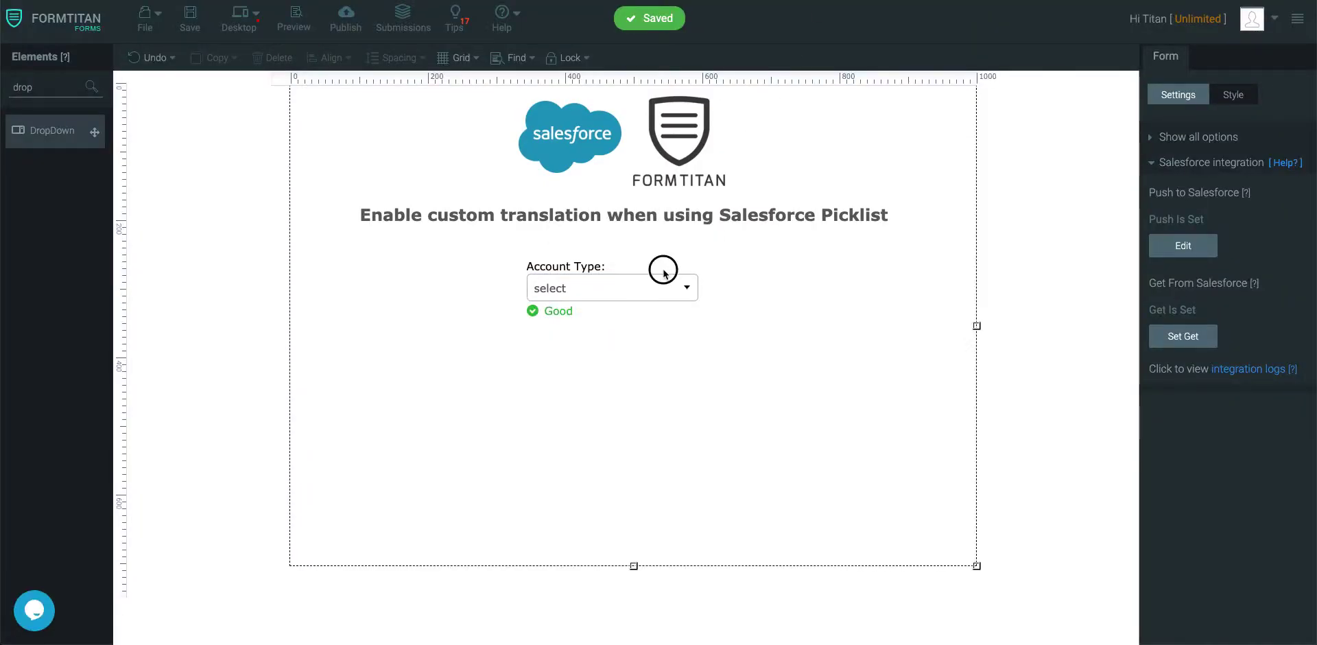
# - Replace the Account Type label and dropdown with a Table element, enlarged to span most of the form's width below the heading
pyautogui.click(645, 290)
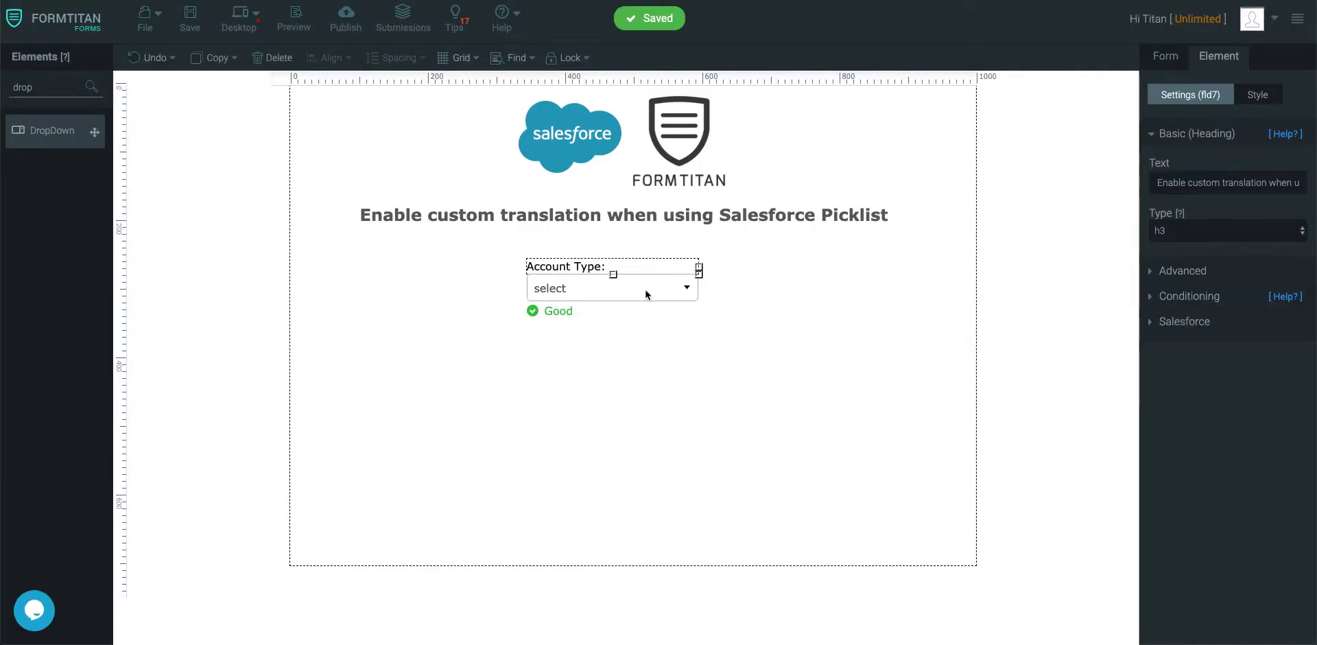
pyautogui.click(271, 58)
pyautogui.doubleClick(24, 87)
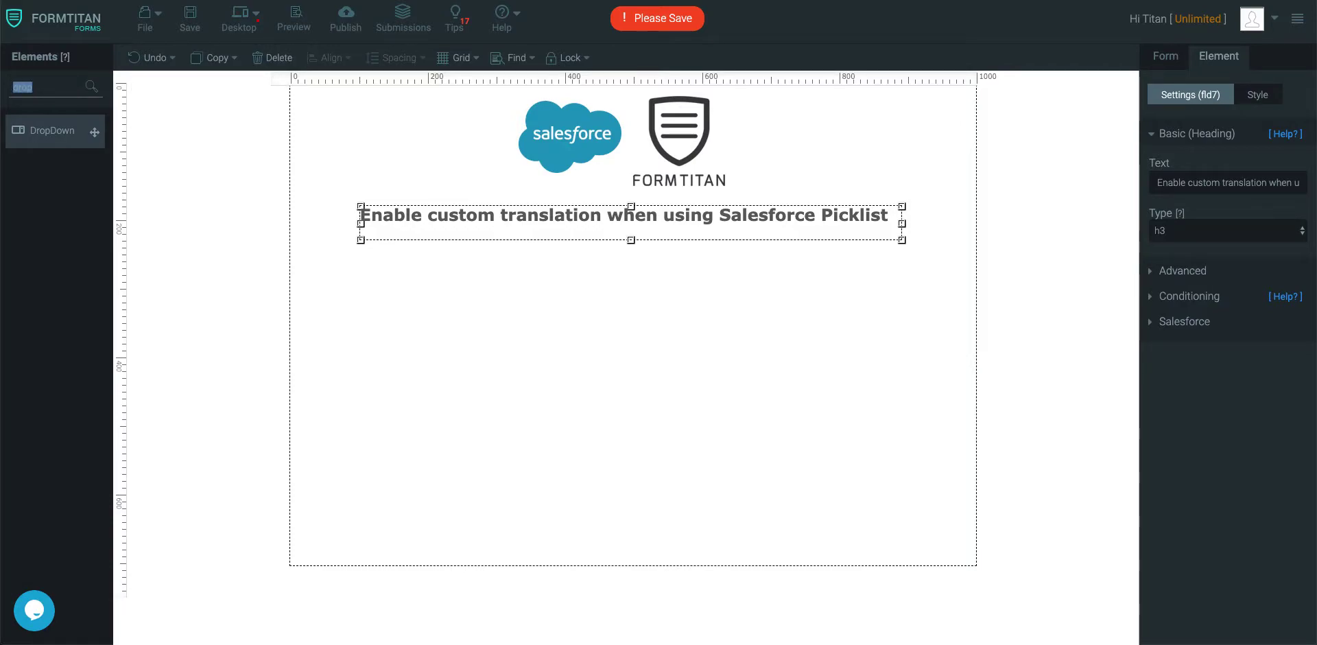
pyautogui.write('tabe')
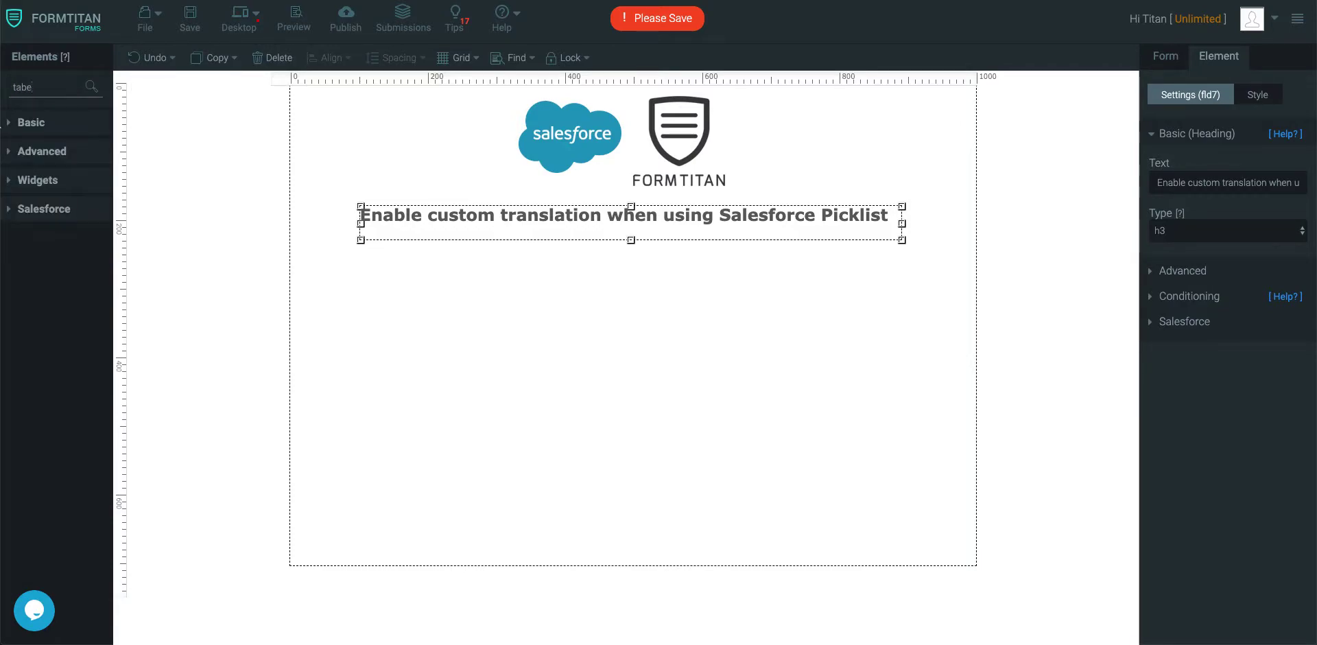
pyautogui.press('BackSpace')
pyautogui.moveTo(95, 132); pyautogui.dragTo(406, 307)
pyautogui.moveTo(643, 433); pyautogui.dragTo(911, 528)
# - Reduce the table to two columns by removing the third, and rename them Account Name and Account Type
pyautogui.click(1295, 301)
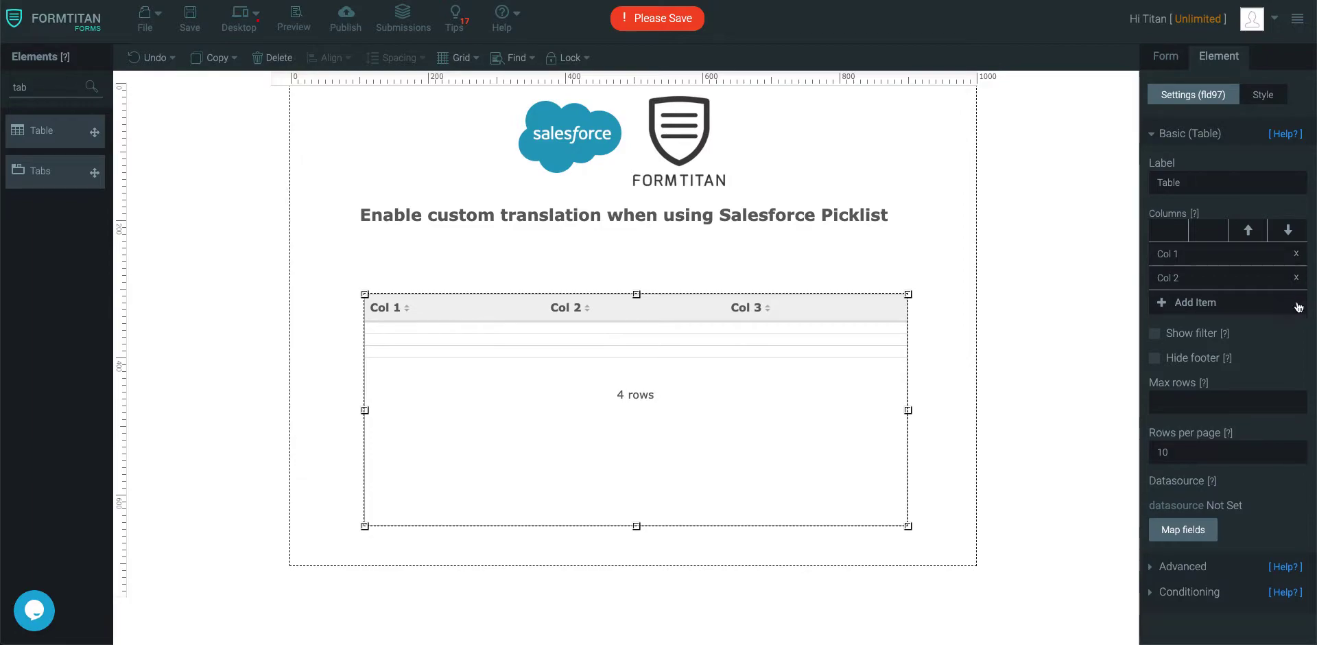
pyautogui.click(1252, 255)
pyautogui.write('Acco')
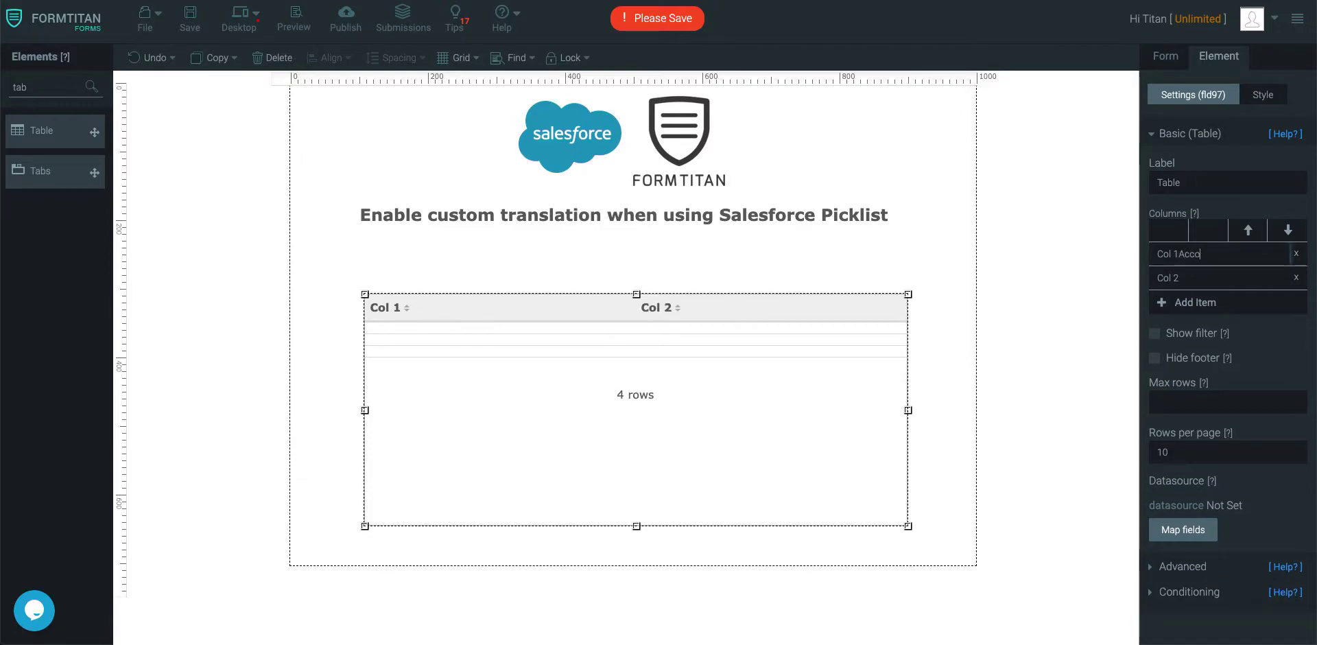
pyautogui.write('unt Name')
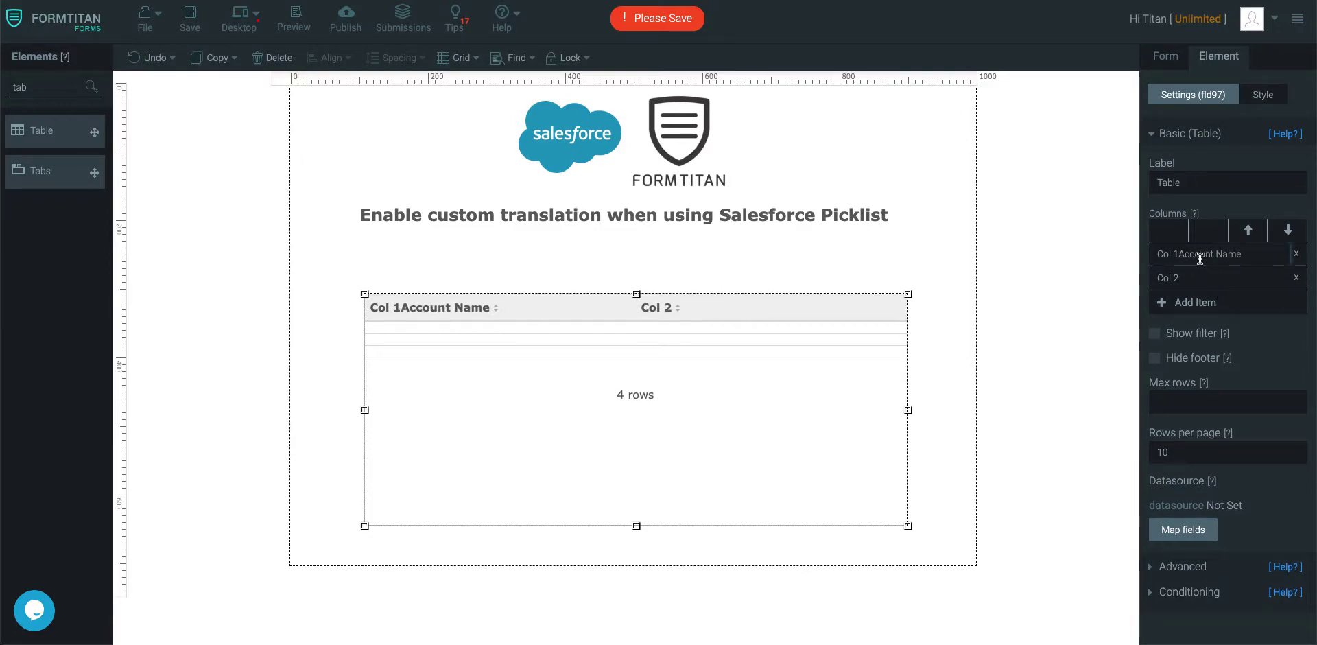
pyautogui.moveTo(1180, 257); pyautogui.dragTo(1098, 254)
pyautogui.press('BackSpace')
pyautogui.press('Tab')
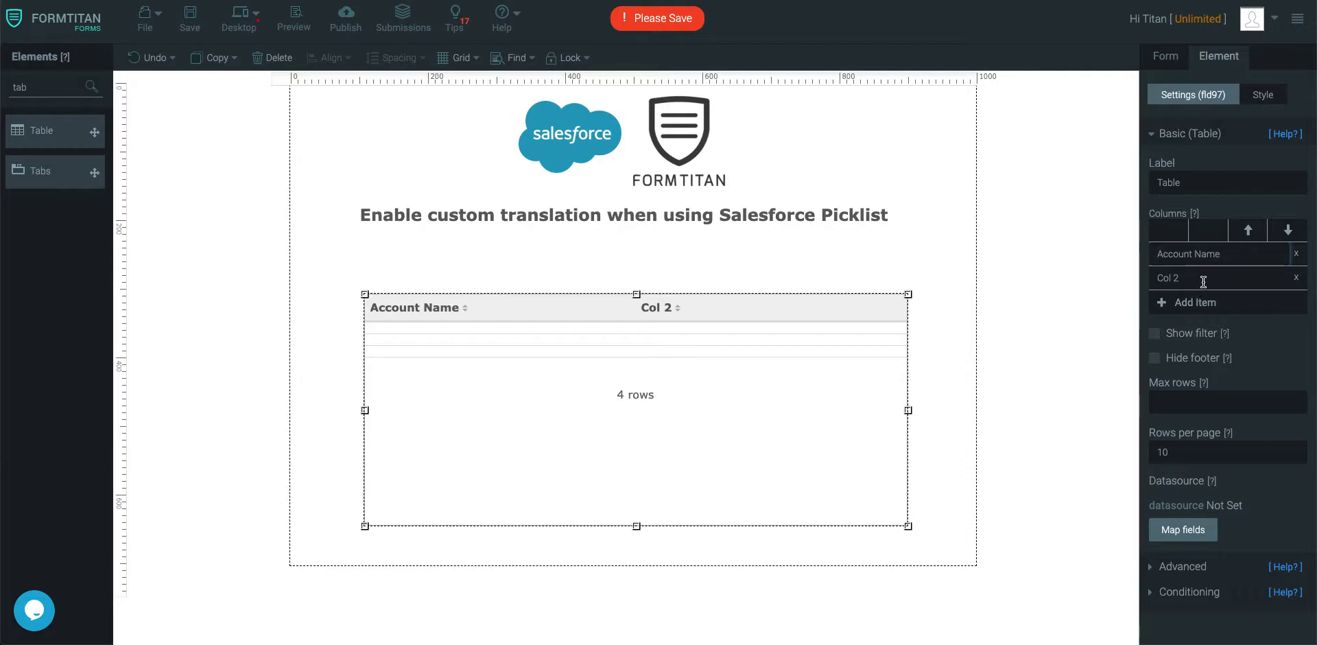
pyautogui.write('Account Type')
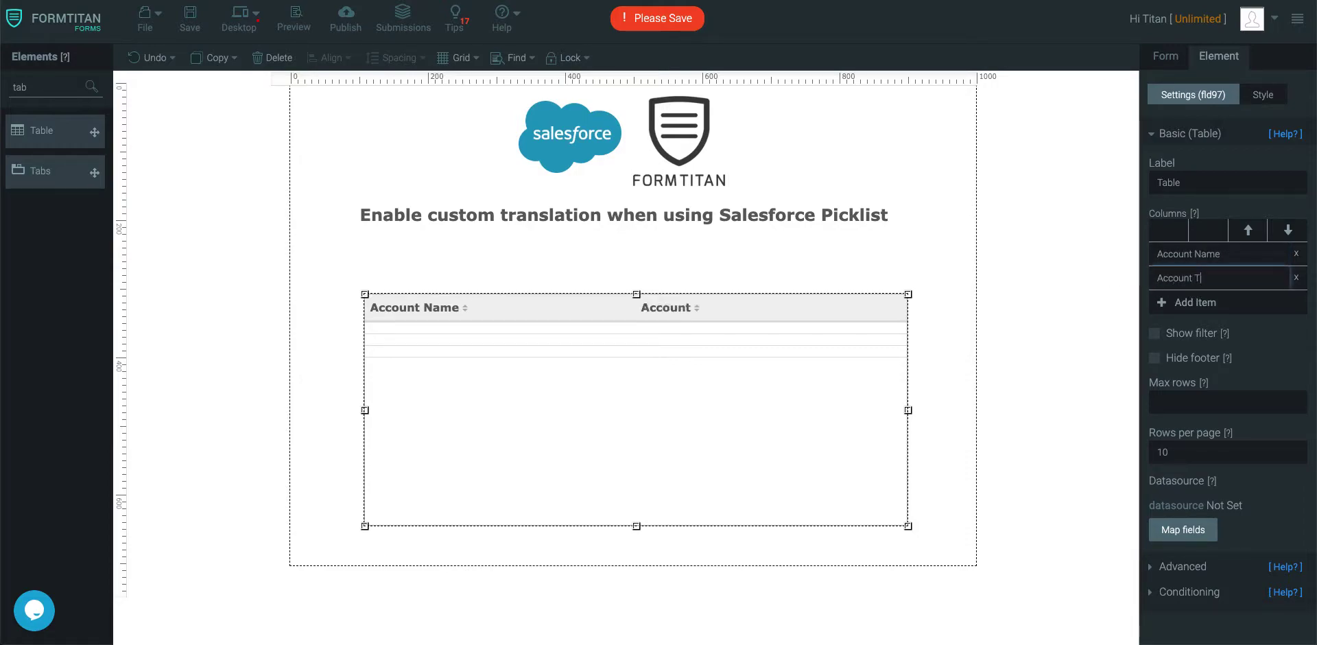
# - Replace the existing Get From Salesforce mapping with a new Account object executed on form load, taking all records for multiple matches
pyautogui.click(1186, 529)
pyautogui.click(932, 150)
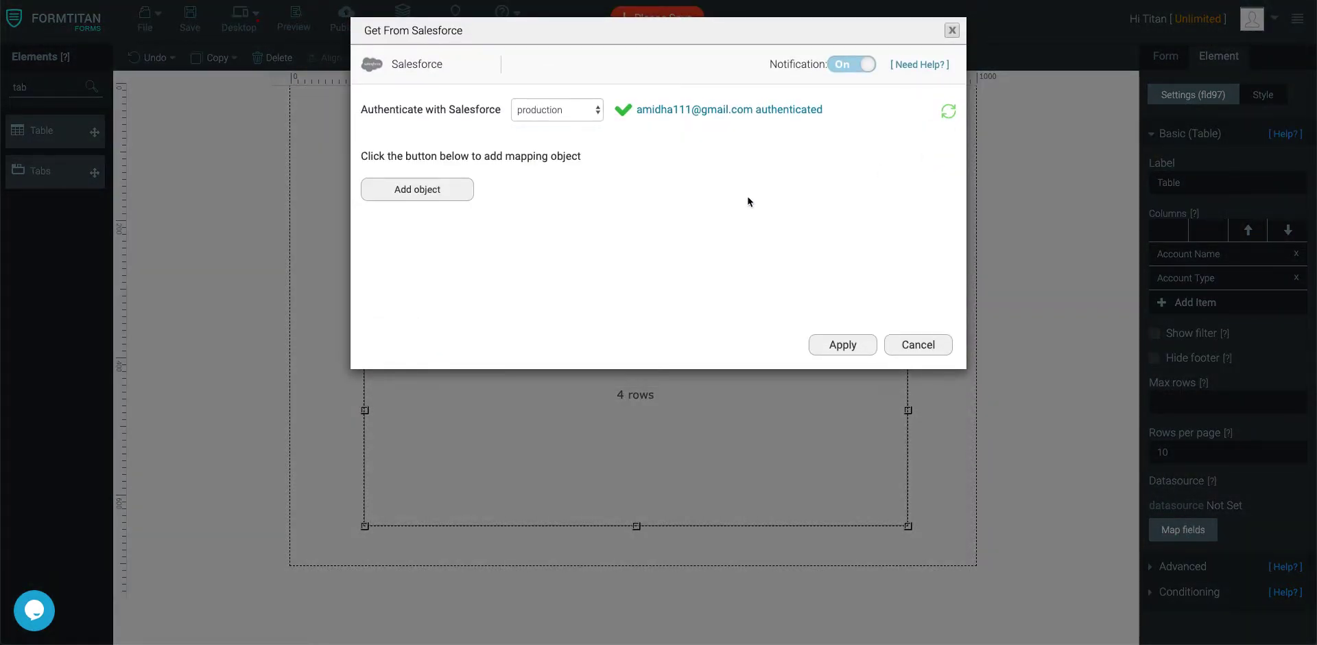
pyautogui.click(441, 191)
pyautogui.click(475, 115)
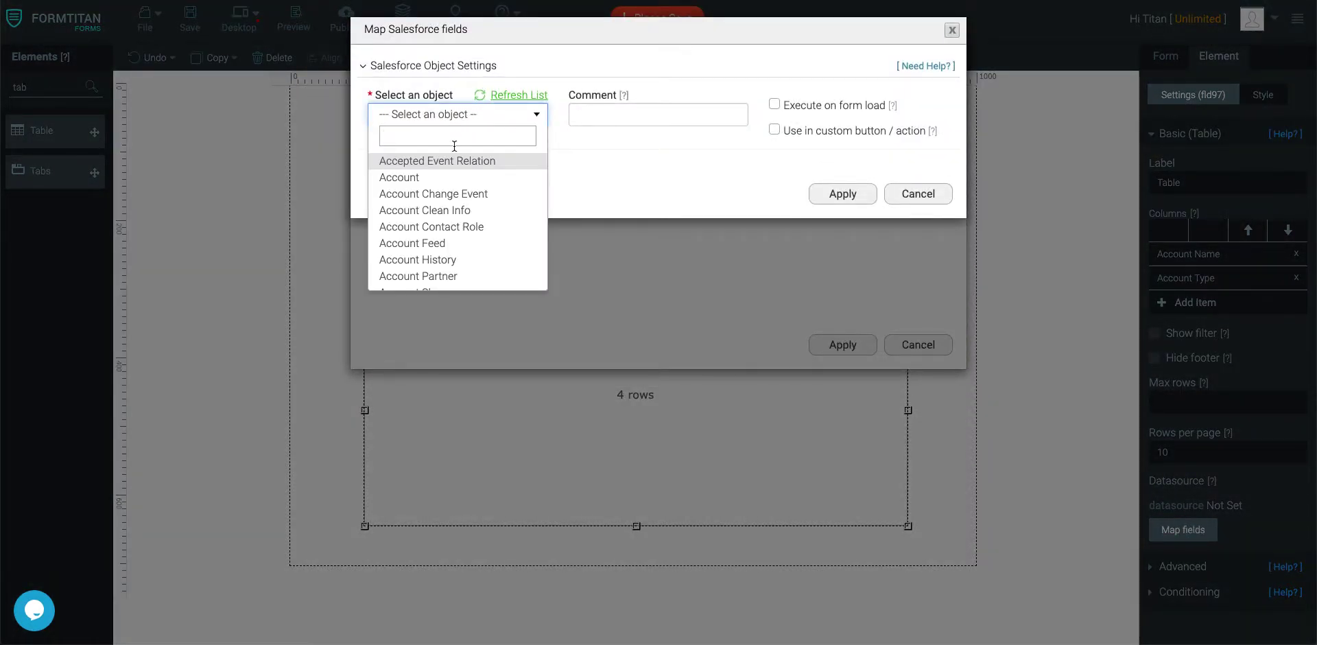
pyautogui.click(423, 177)
pyautogui.click(775, 104)
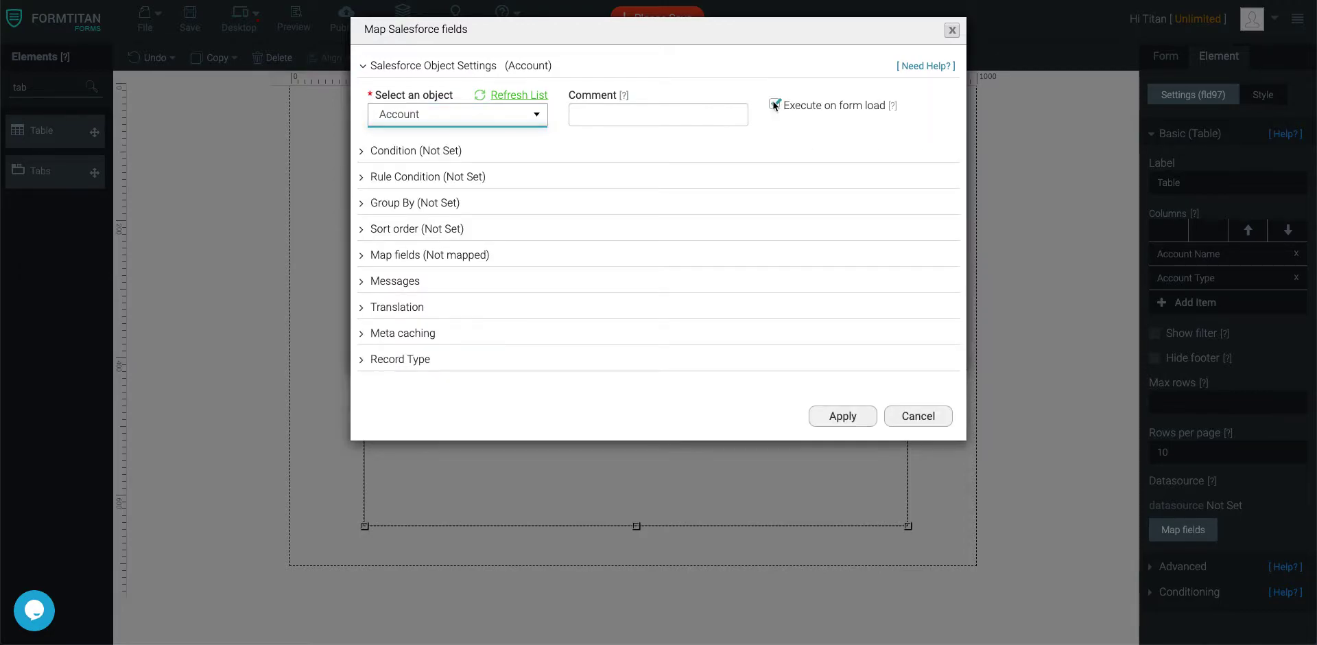
pyautogui.click(445, 151)
pyautogui.click(684, 222)
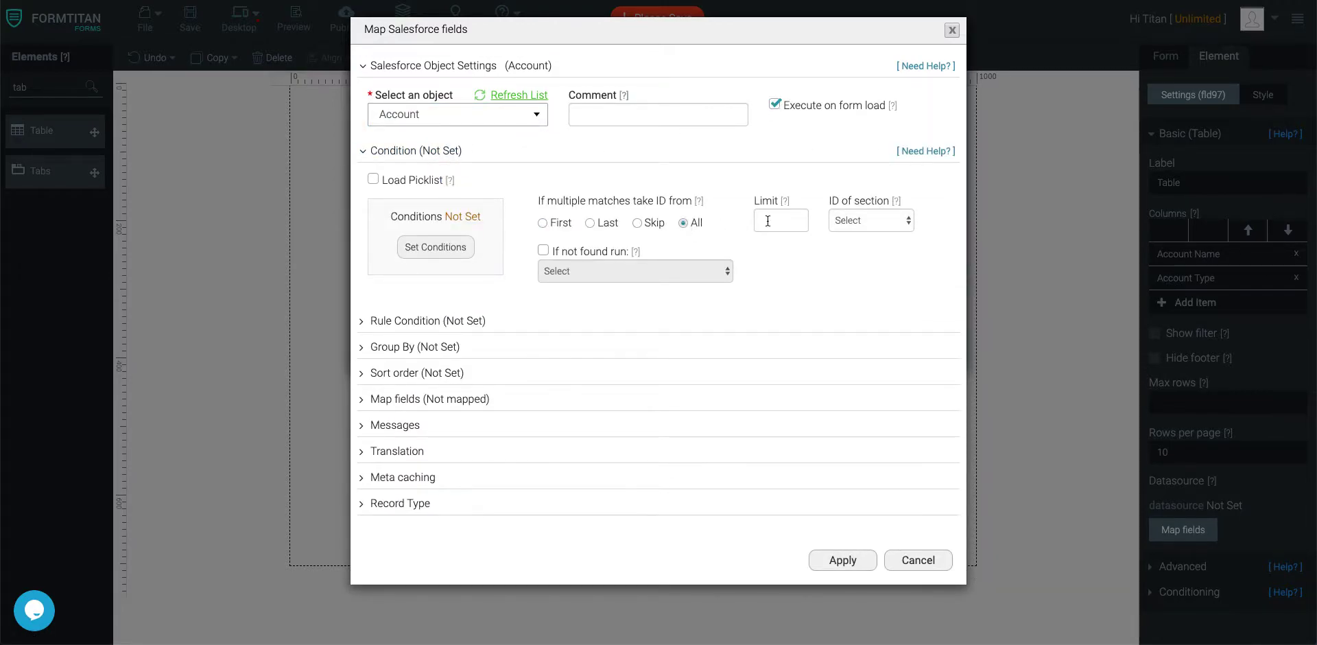
# - Map the table's Account Name and Account Type columns to the matching Salesforce fields, finish the mapping and save the form
pyautogui.click(459, 398)
pyautogui.click(452, 476)
pyautogui.scroll(-1, 551, 365)
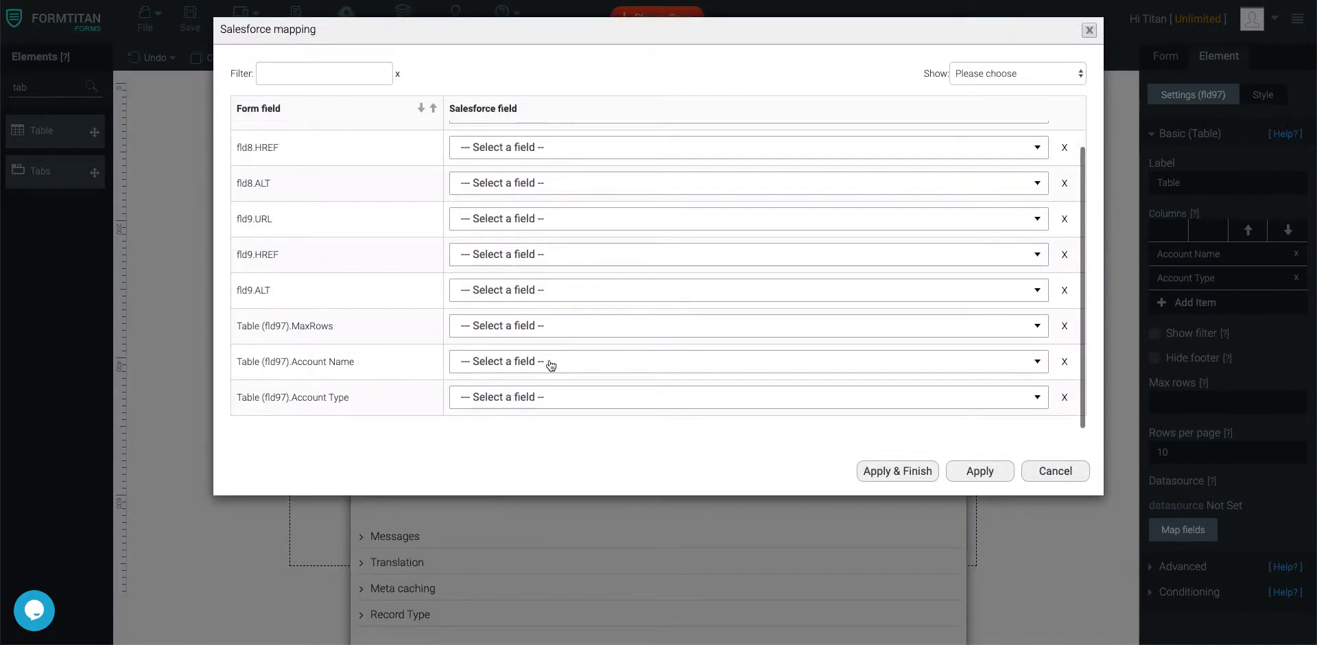
pyautogui.click(528, 369)
pyautogui.click(527, 532)
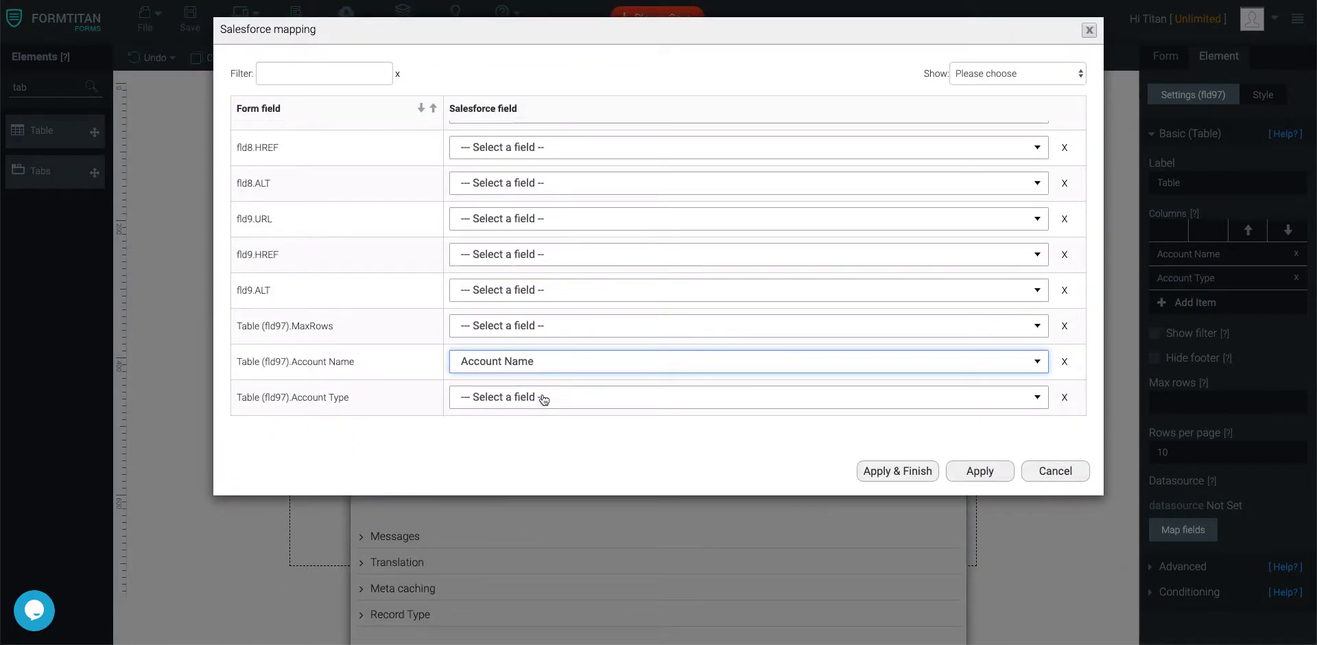
pyautogui.click(523, 394)
pyautogui.write('type')
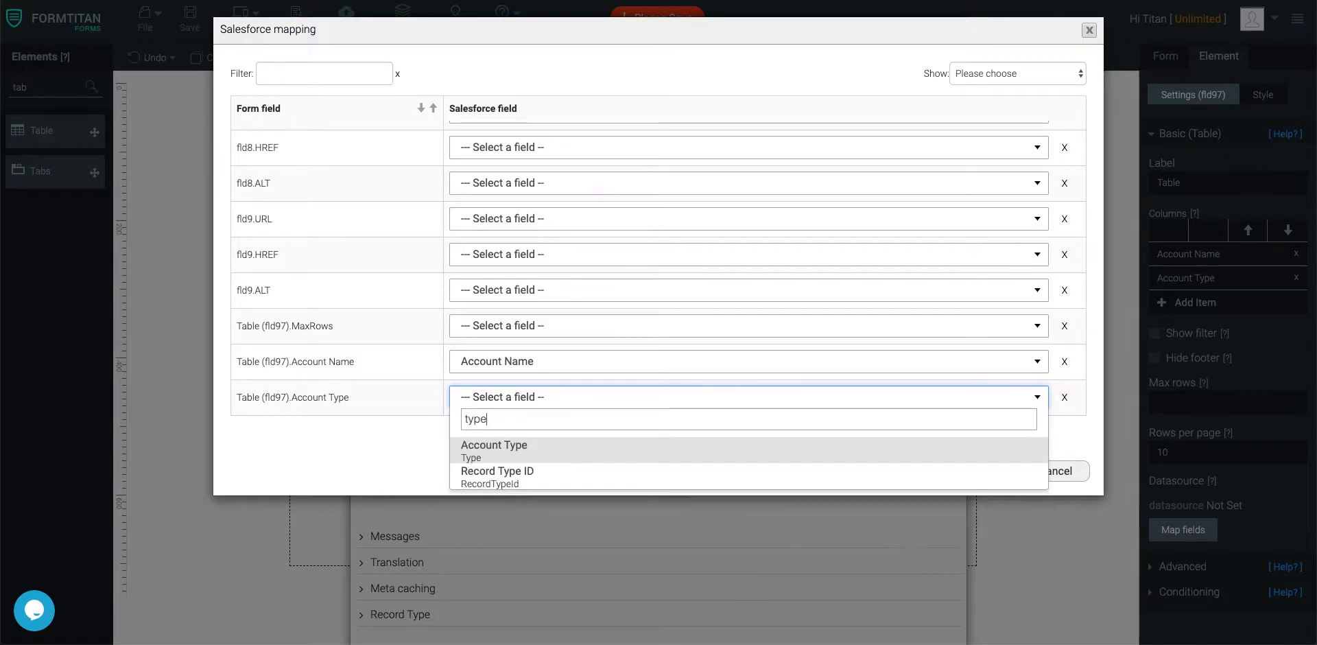
pyautogui.click(511, 453)
pyautogui.click(915, 473)
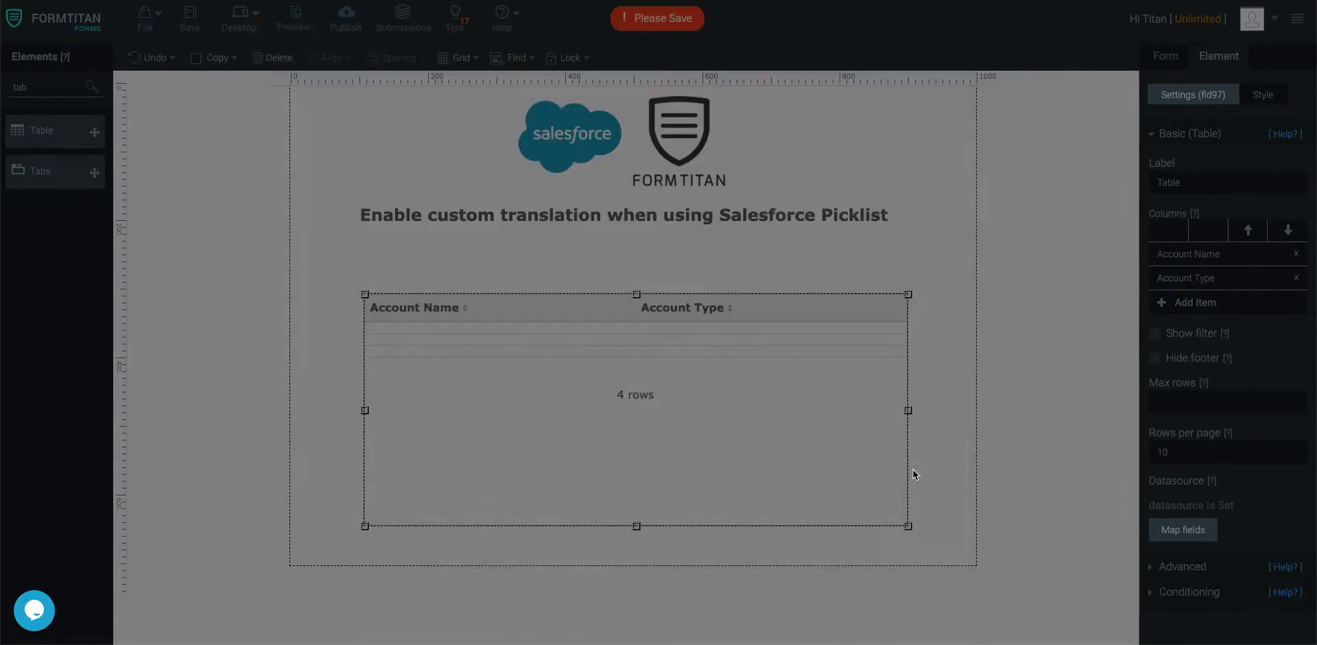
pyautogui.click(184, 13)
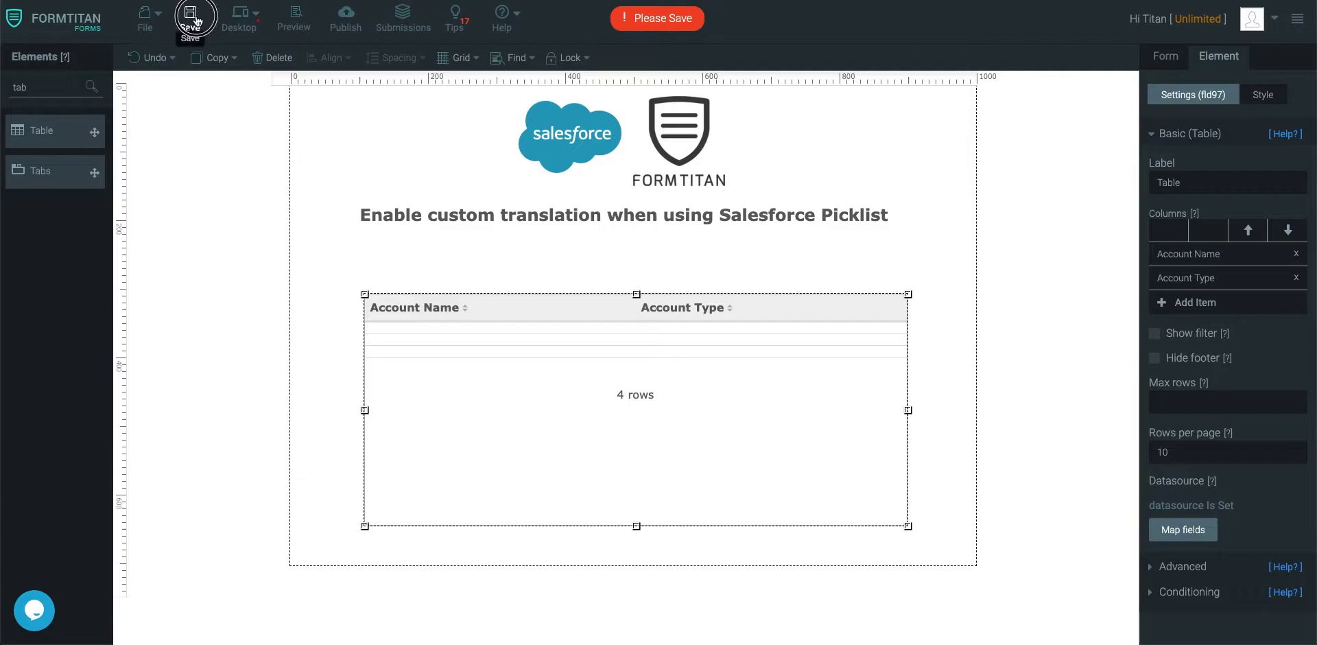
# - Preview the form and page through the table to examine the untranslated Account Type values
pyautogui.click(295, 14)
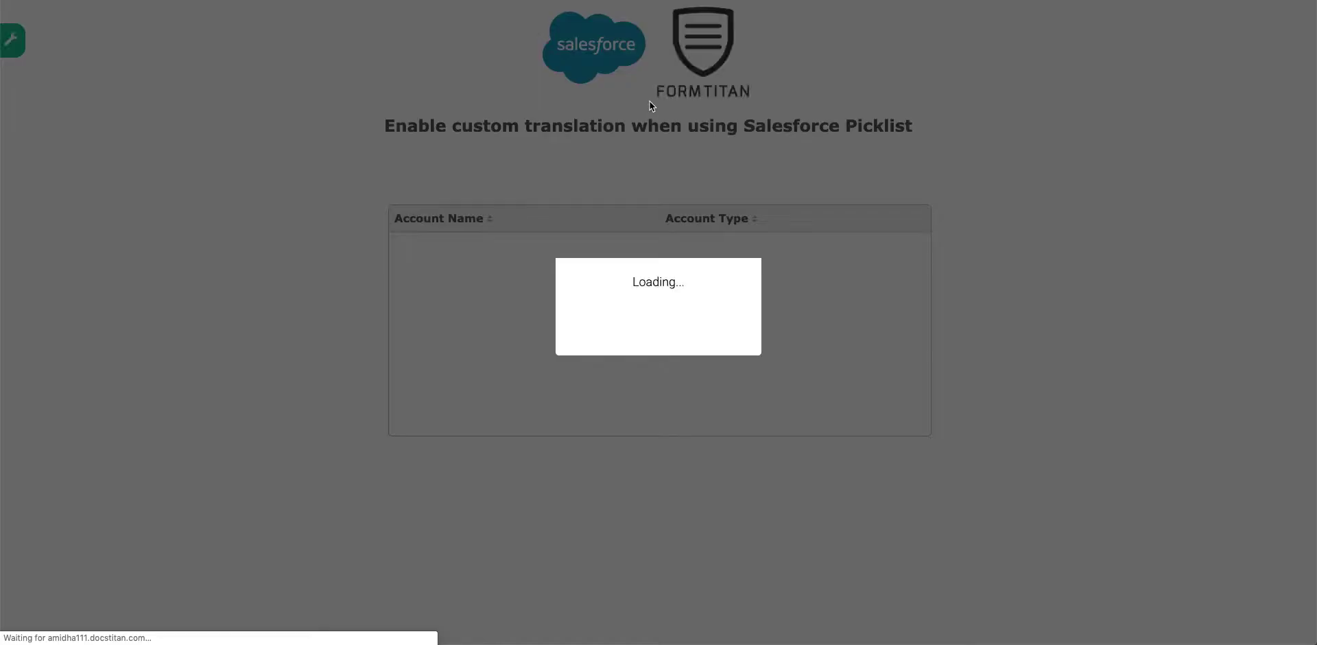
pyautogui.scroll(-2, 747, 282)
pyautogui.scroll(-3, 746, 280)
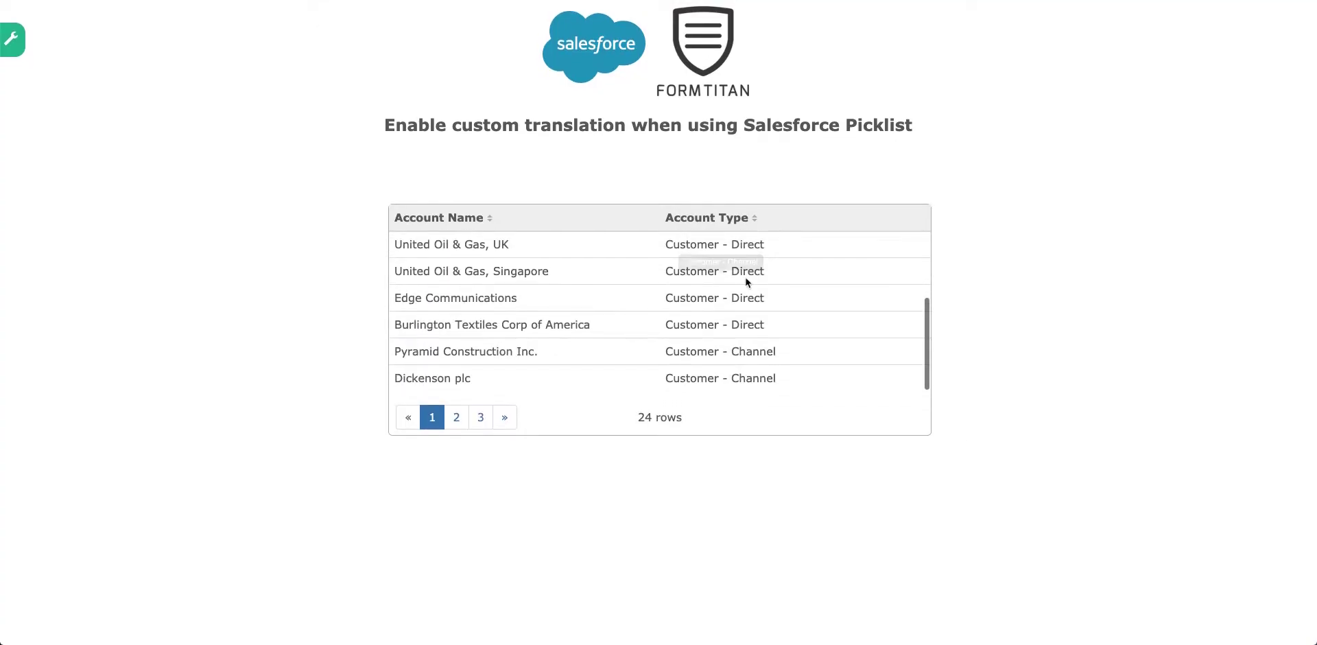
pyautogui.click(456, 418)
pyautogui.click(480, 418)
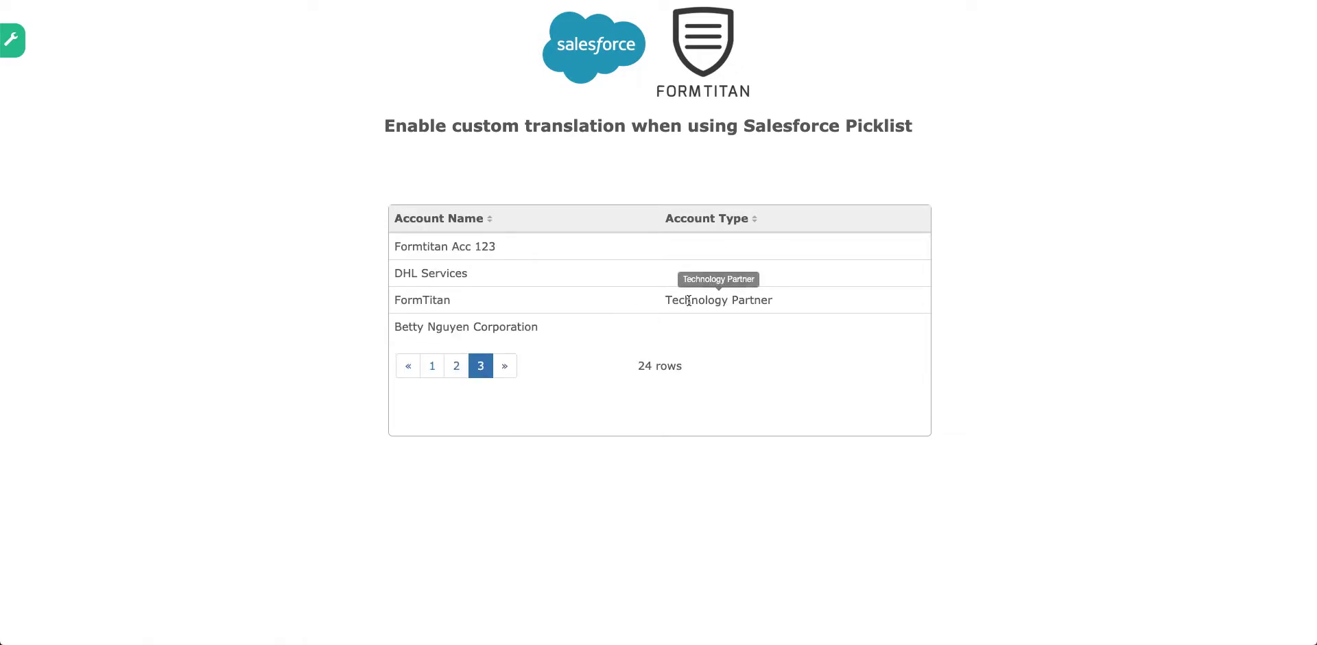
pyautogui.click(432, 366)
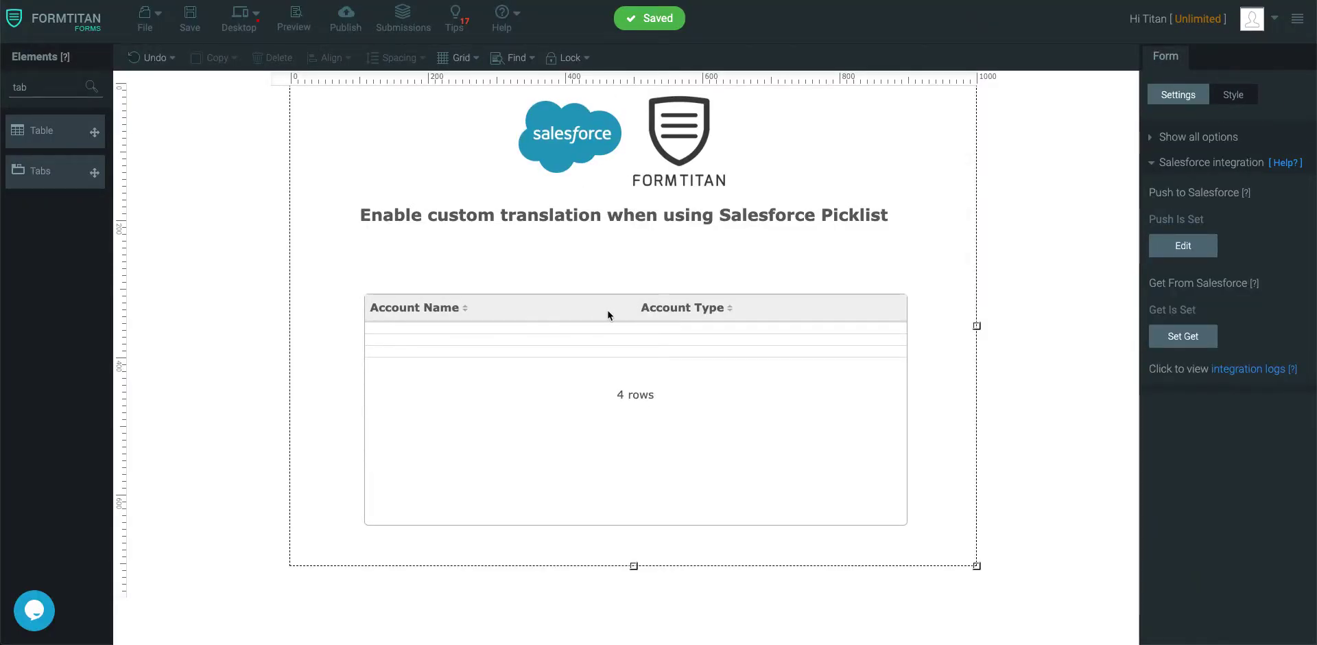
# - Move the table up to just below the heading and enlarge it down to the form's lower edge
pyautogui.moveTo(607, 310); pyautogui.dragTo(607, 254)
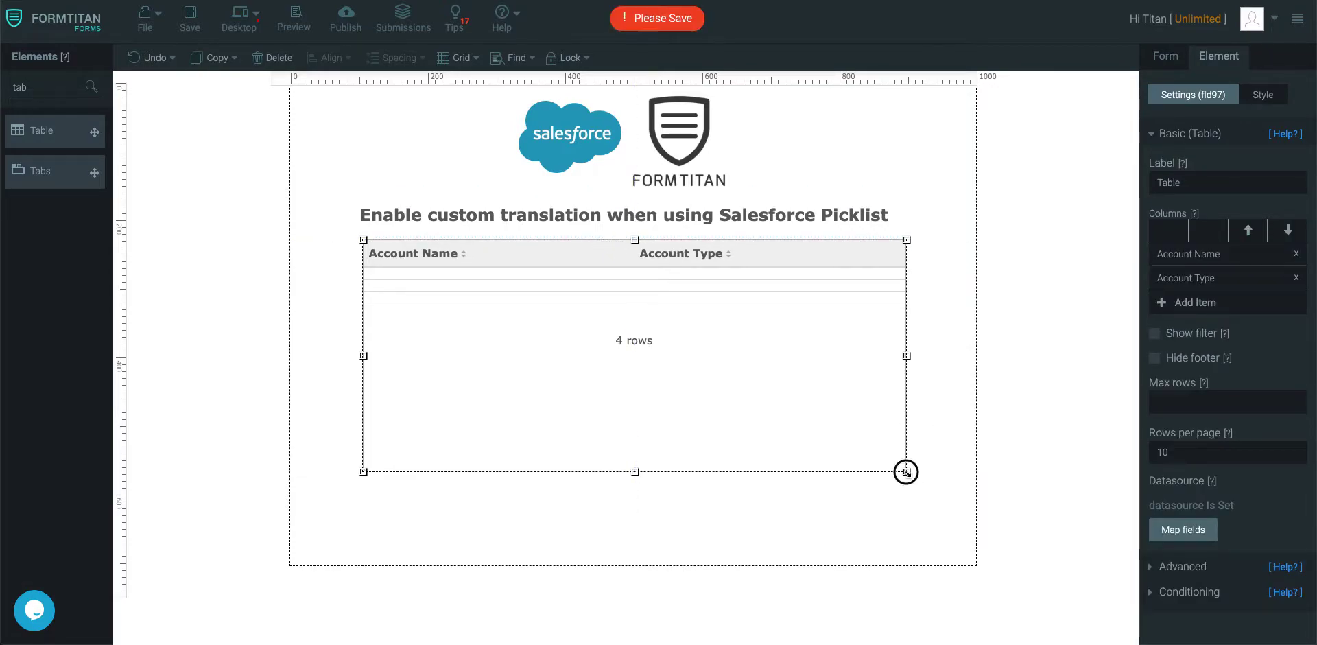
pyautogui.moveTo(907, 472); pyautogui.dragTo(940, 558)
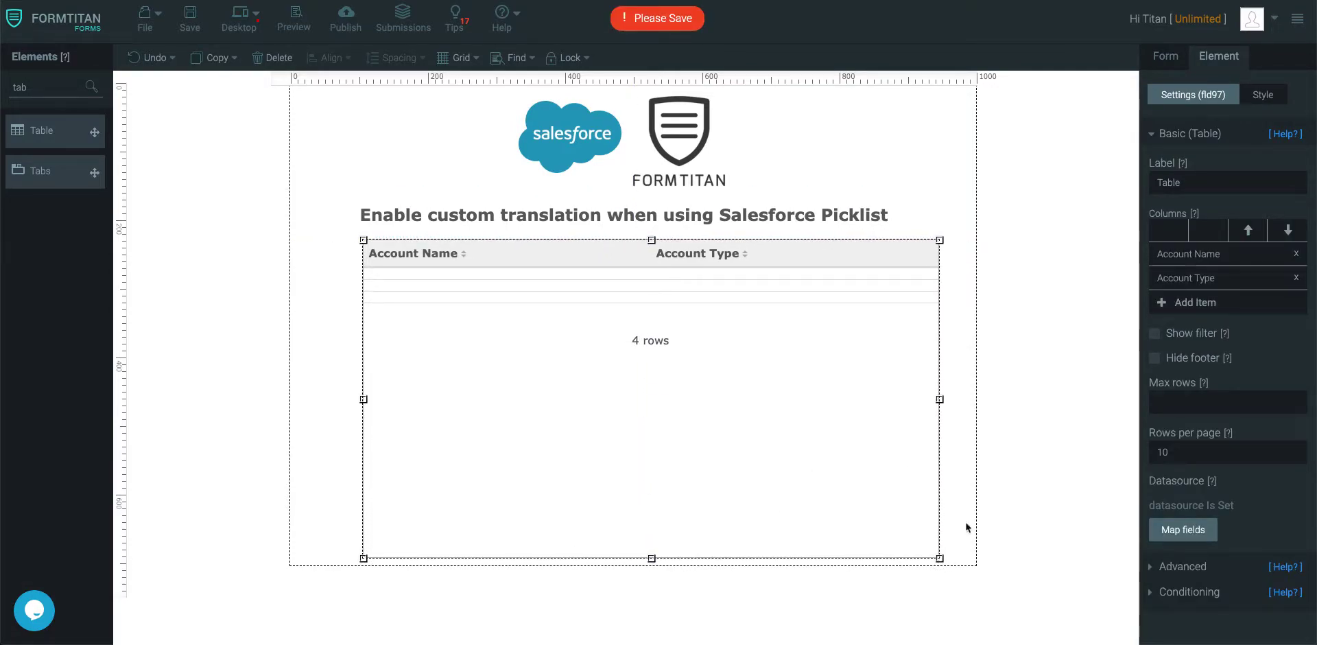
# - Enable Translate in French with Cache Translation for the Account object's Get From Salesforce mapping, apply the settings and save the form
pyautogui.click(1173, 56)
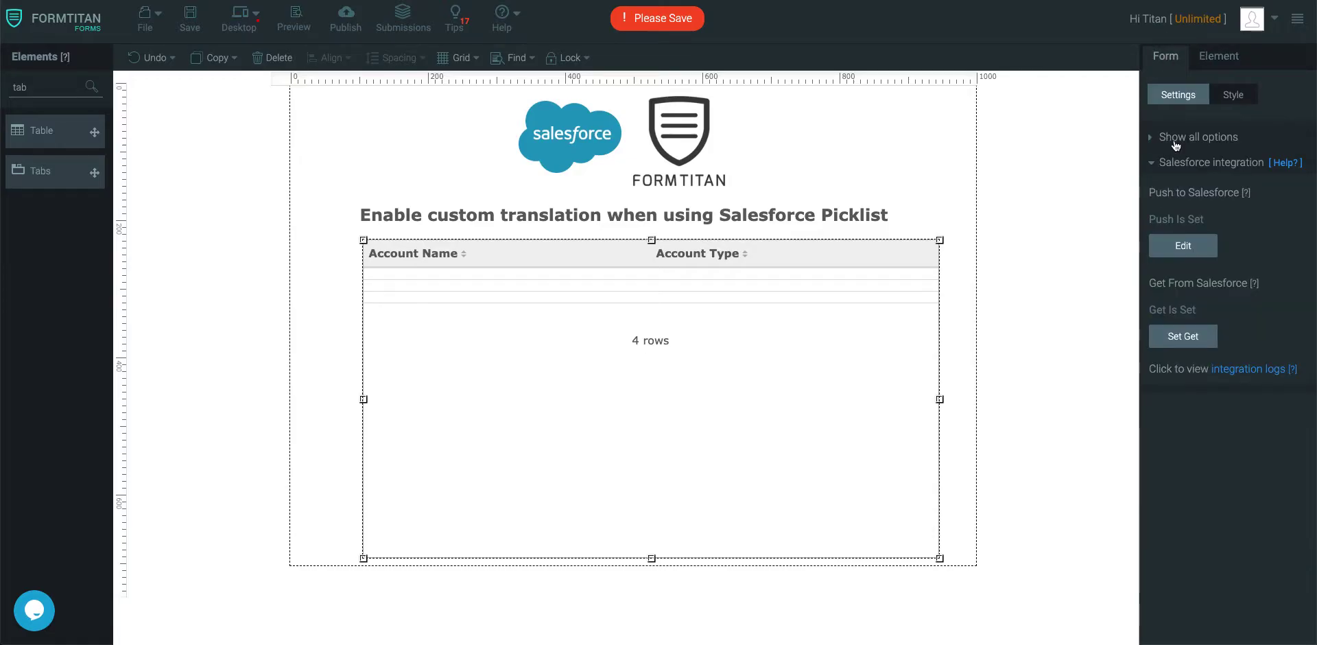
pyautogui.click(1182, 336)
pyautogui.click(860, 152)
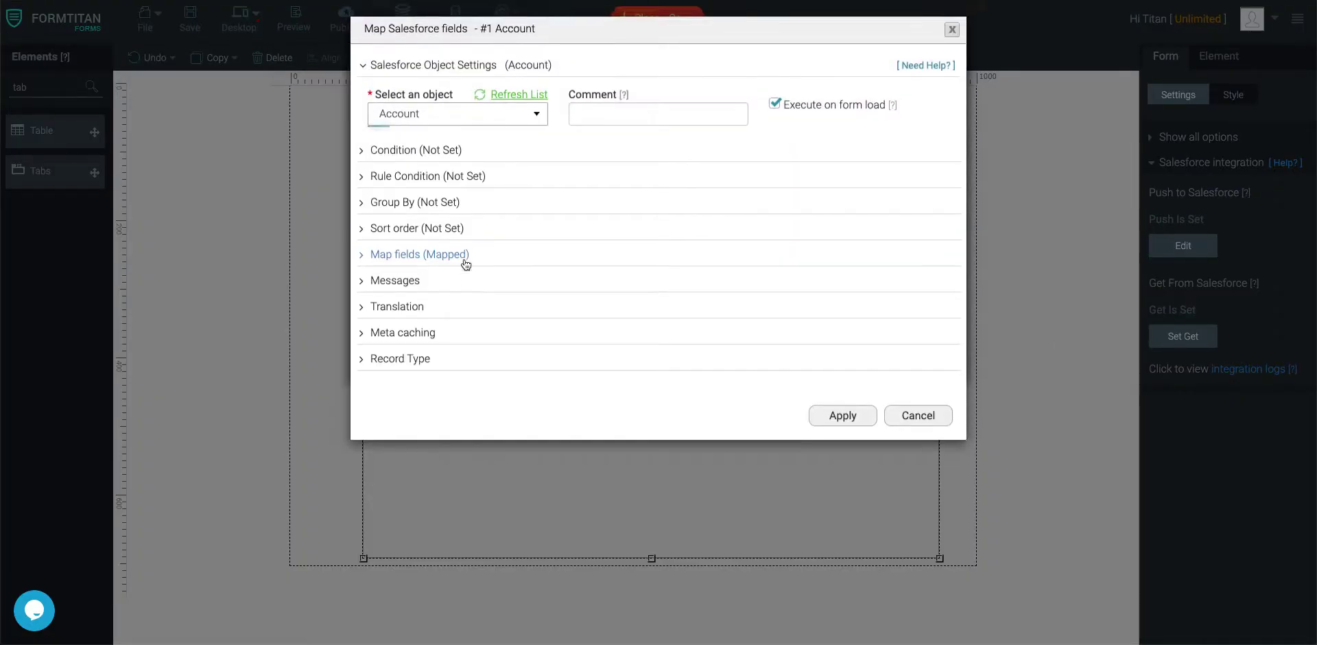
pyautogui.click(405, 309)
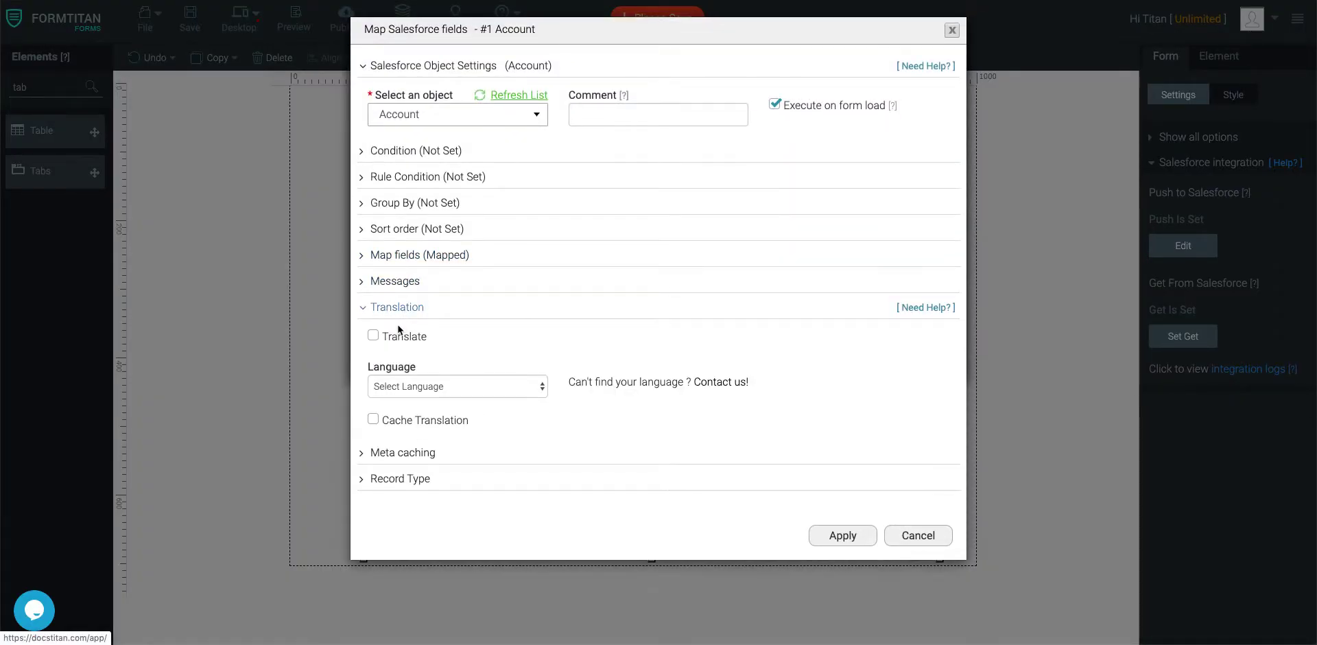
pyautogui.click(408, 381)
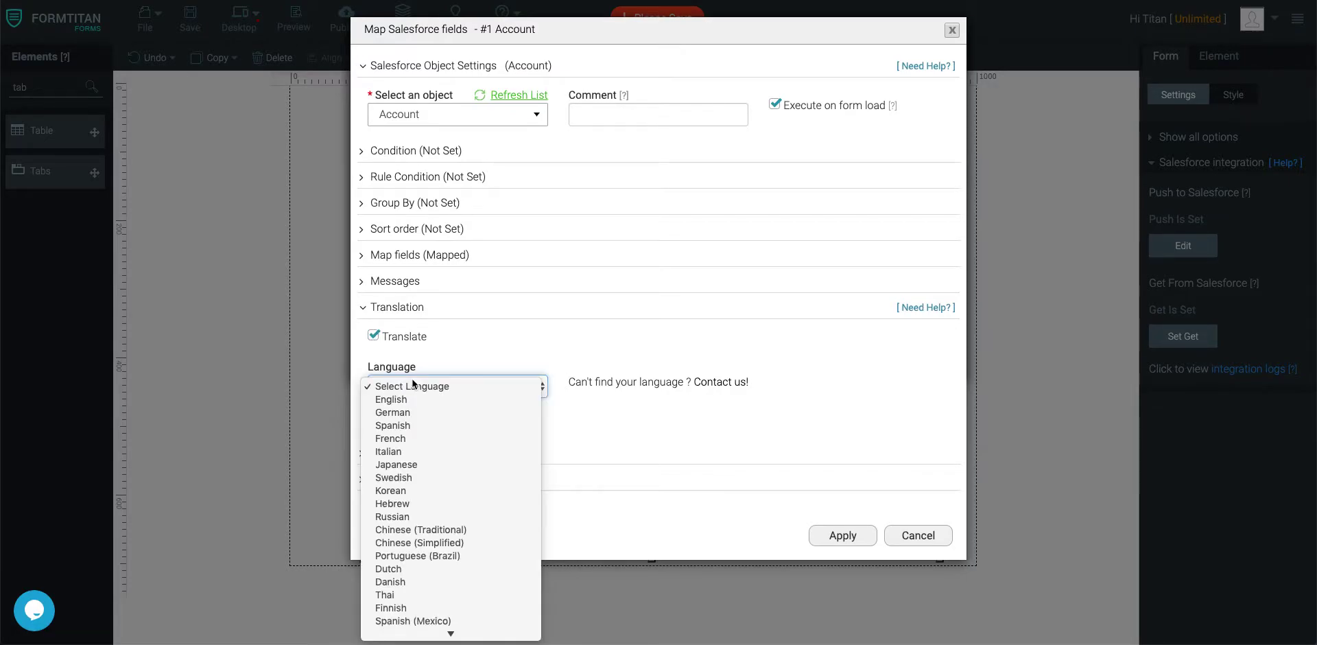
pyautogui.click(410, 438)
pyautogui.click(372, 420)
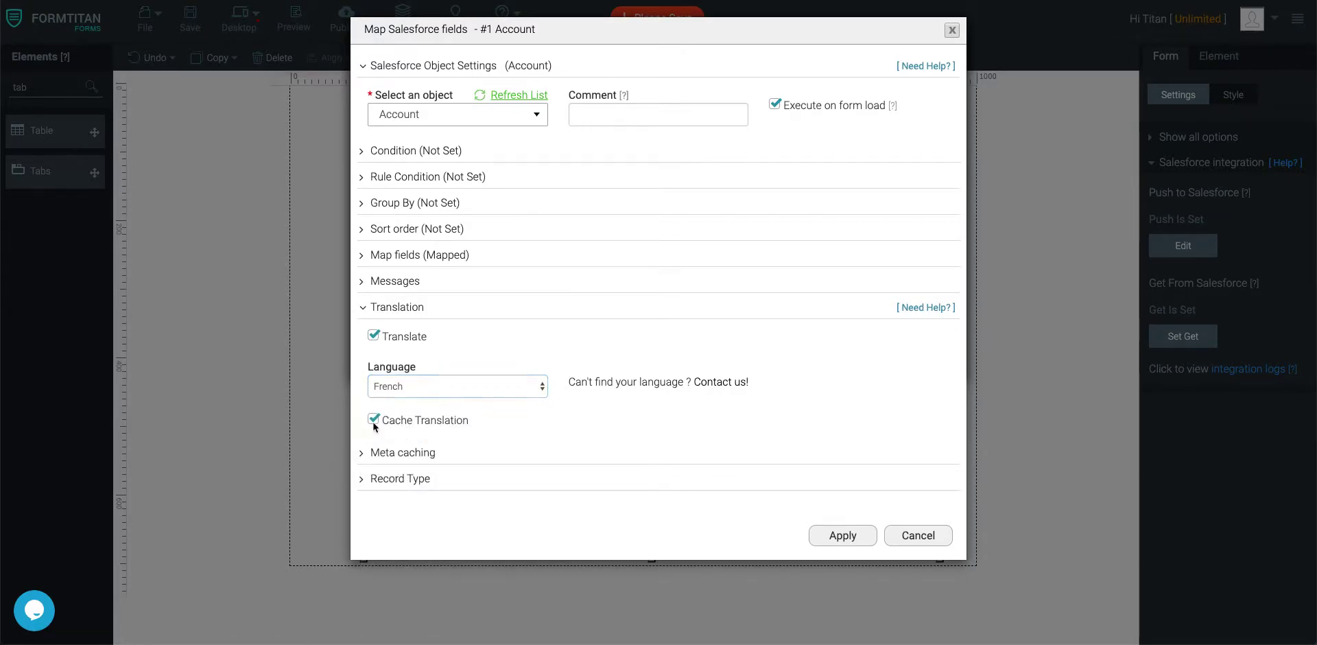
pyautogui.click(832, 536)
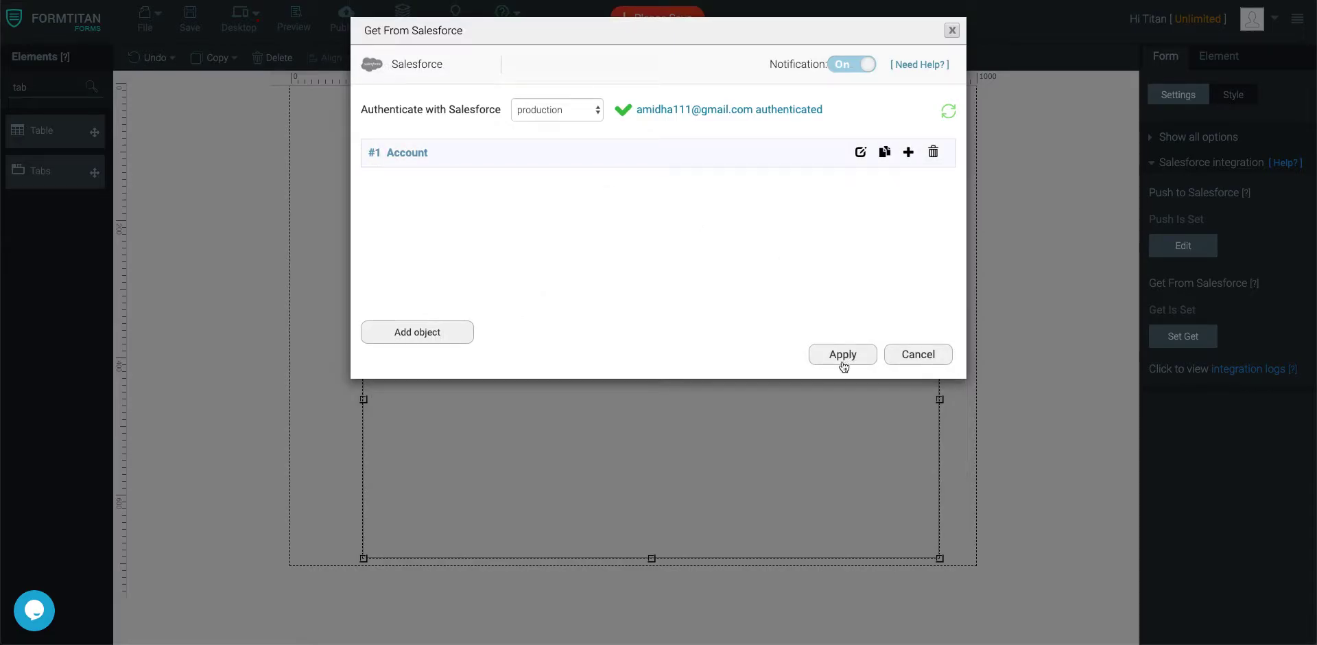
pyautogui.click(843, 358)
pyautogui.click(190, 17)
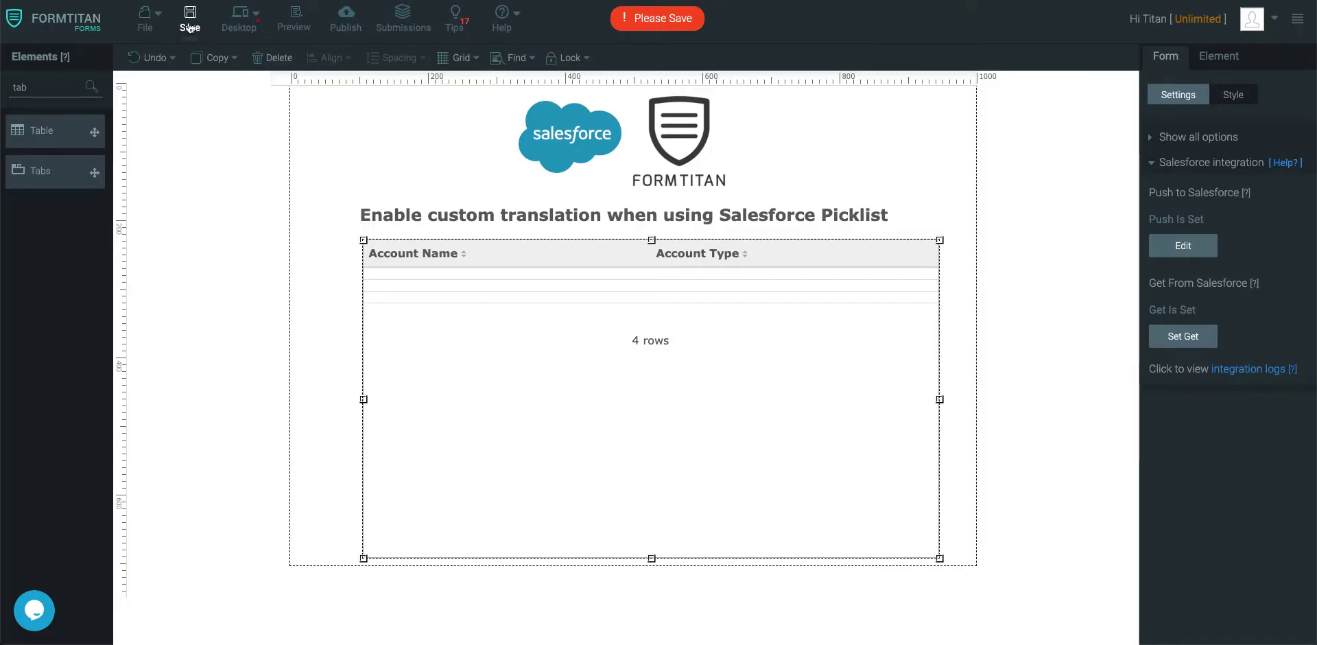
# - Preview the form and page through to the table's third page to check the French Account Type values
pyautogui.click(300, 19)
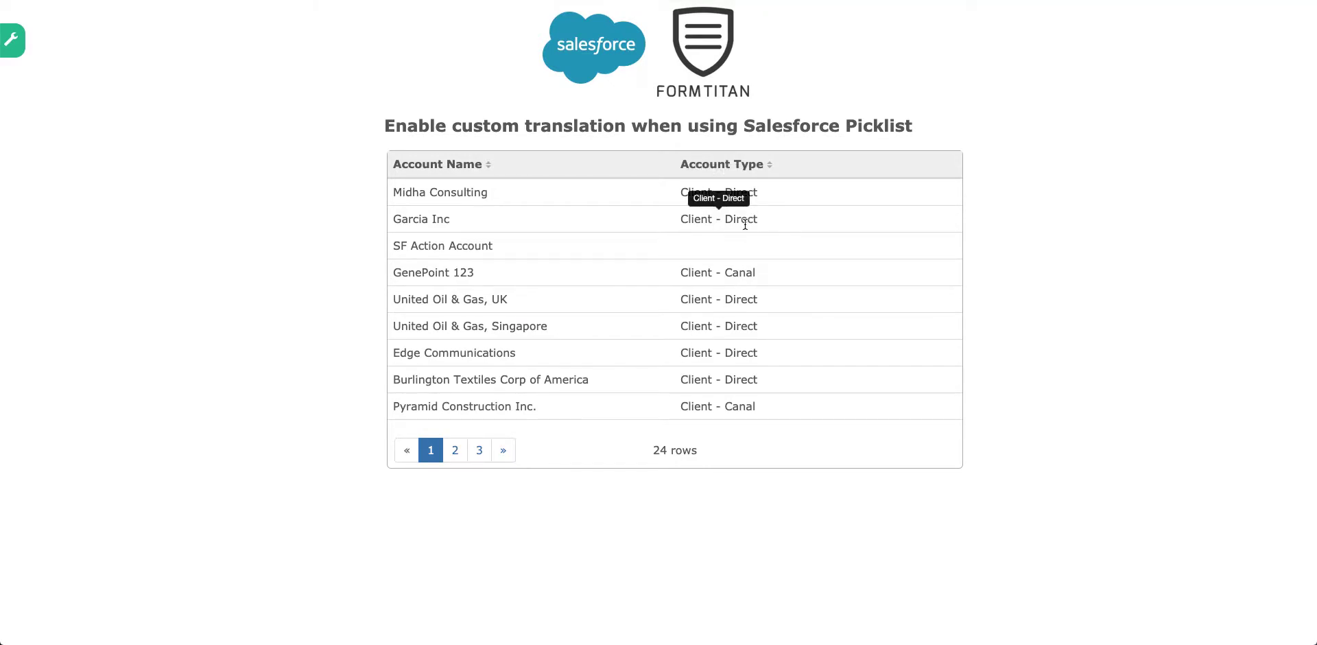
pyautogui.click(458, 450)
pyautogui.click(479, 450)
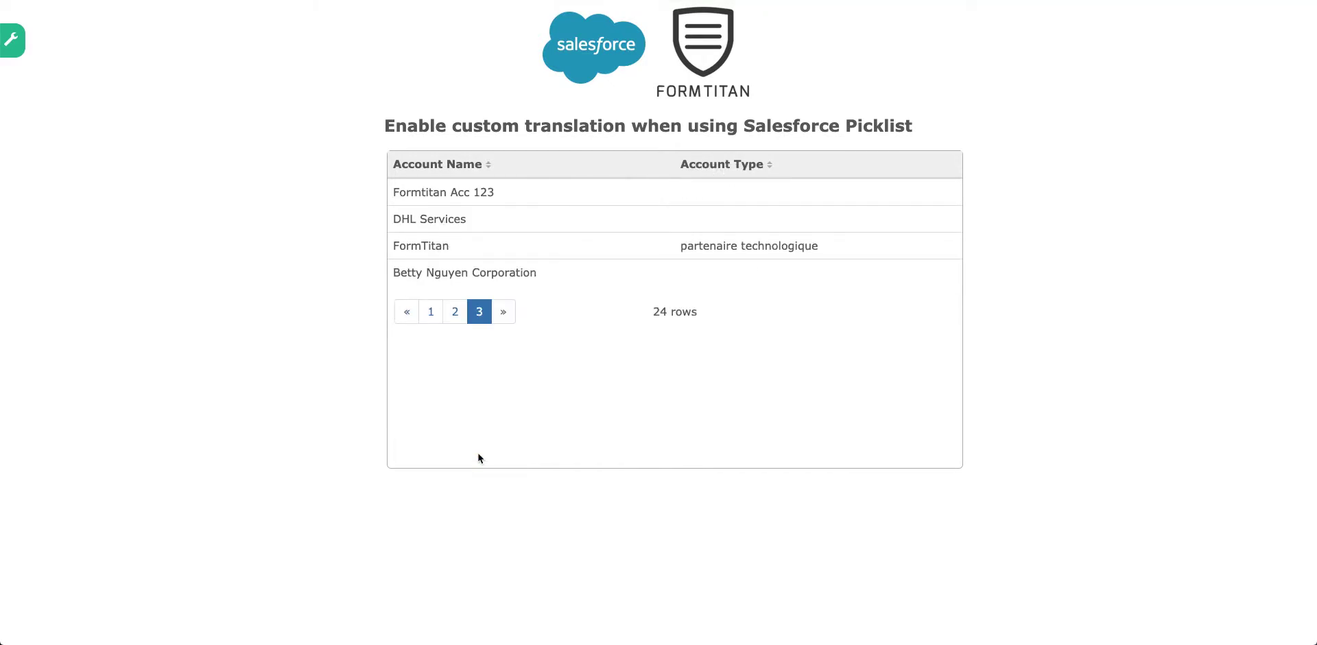
pyautogui.moveTo(681, 245); pyautogui.dragTo(817, 246)
pyautogui.click(813, 297)
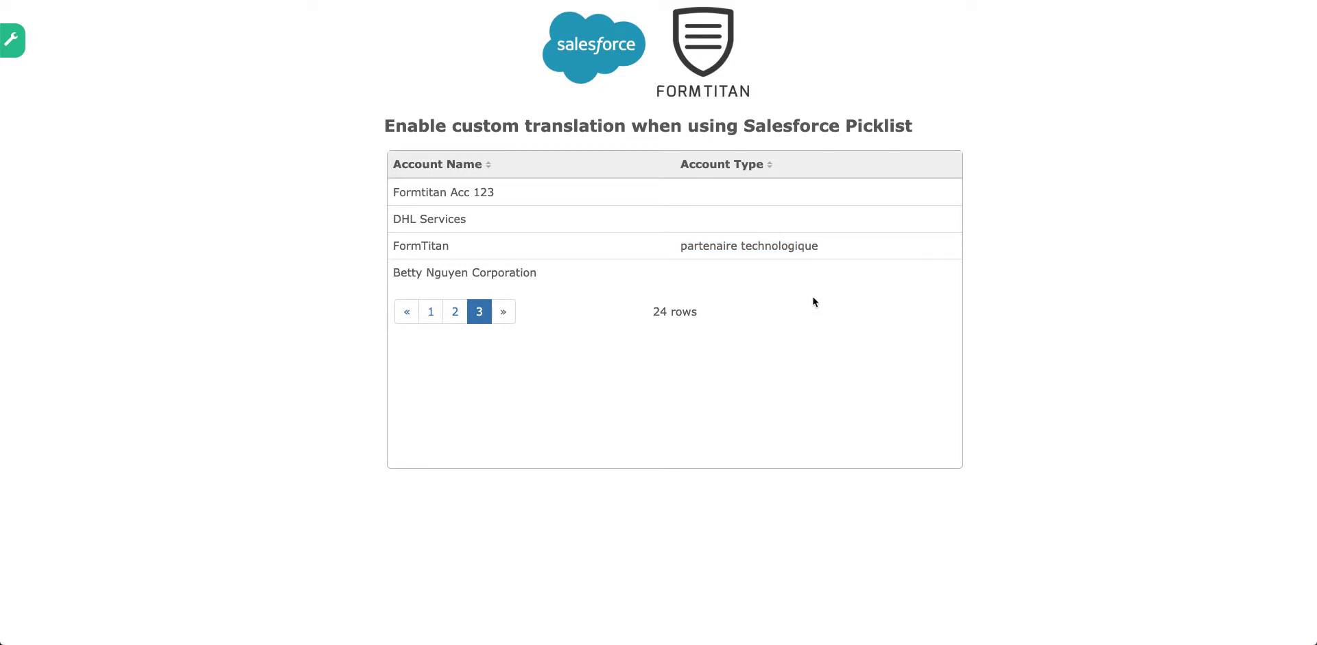